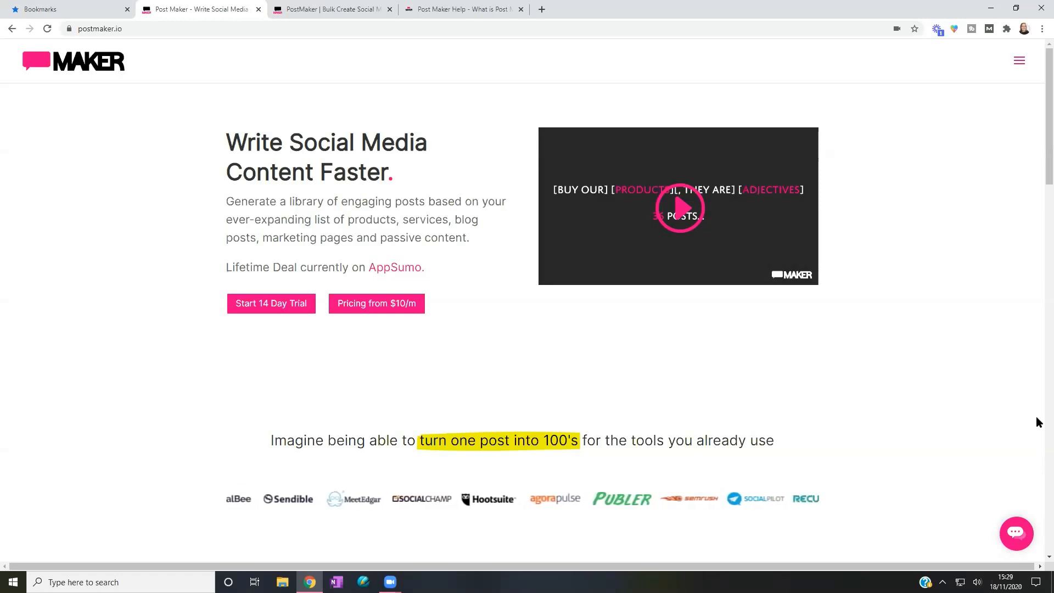
Step: Switch to the PostMaker app and create a new brand named Number 1
key(ctrl+Tab)
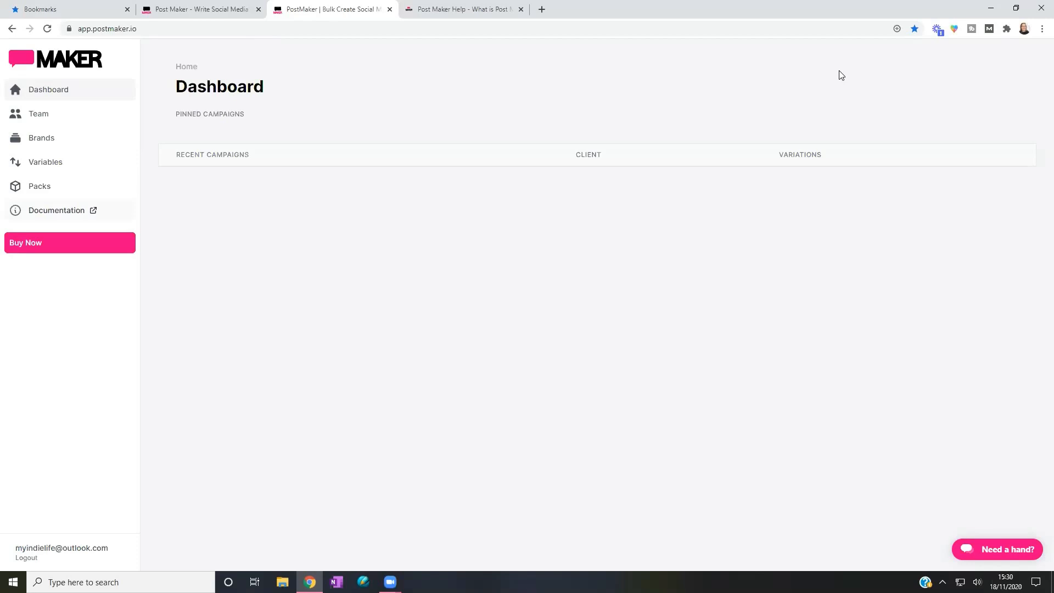
click(49, 118)
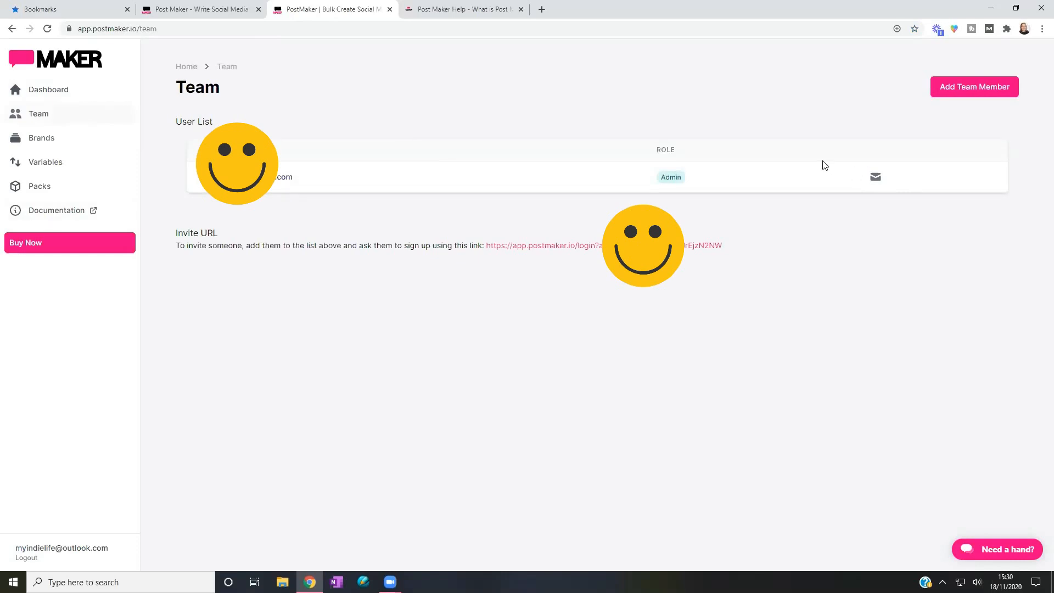
click(72, 147)
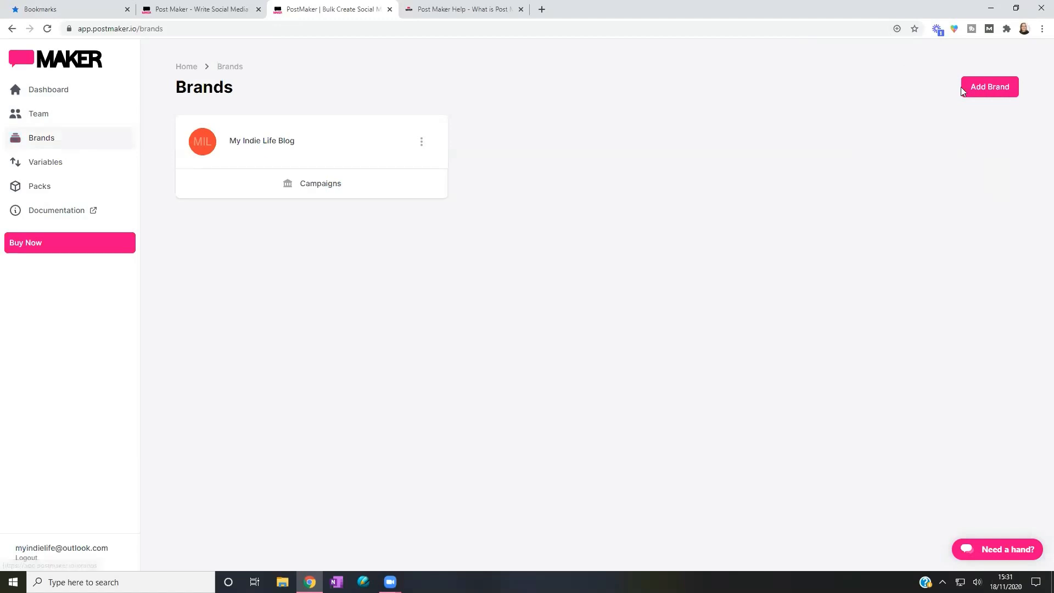
click(991, 90)
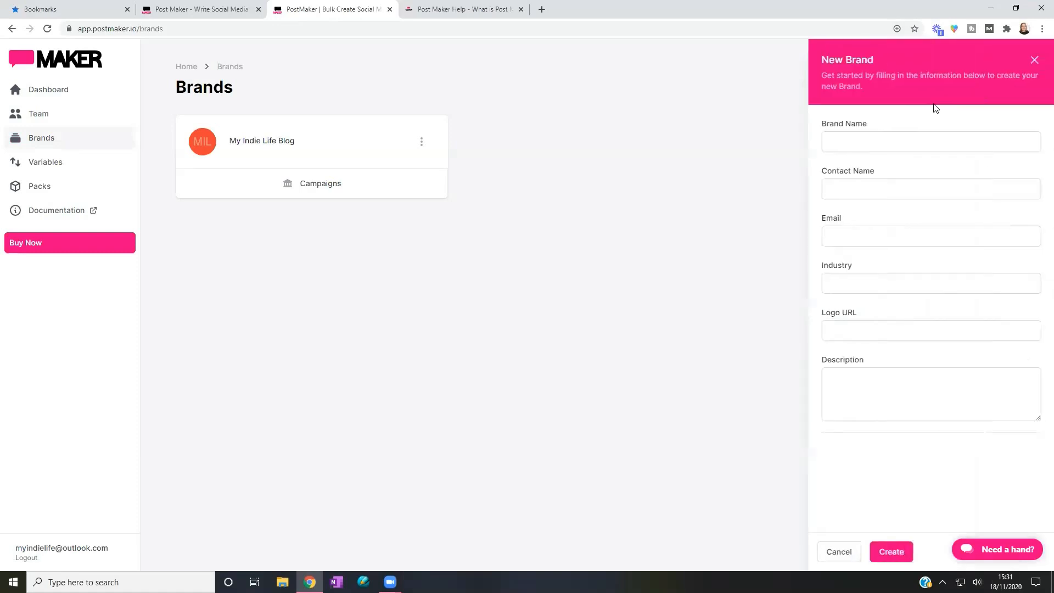
click(862, 135)
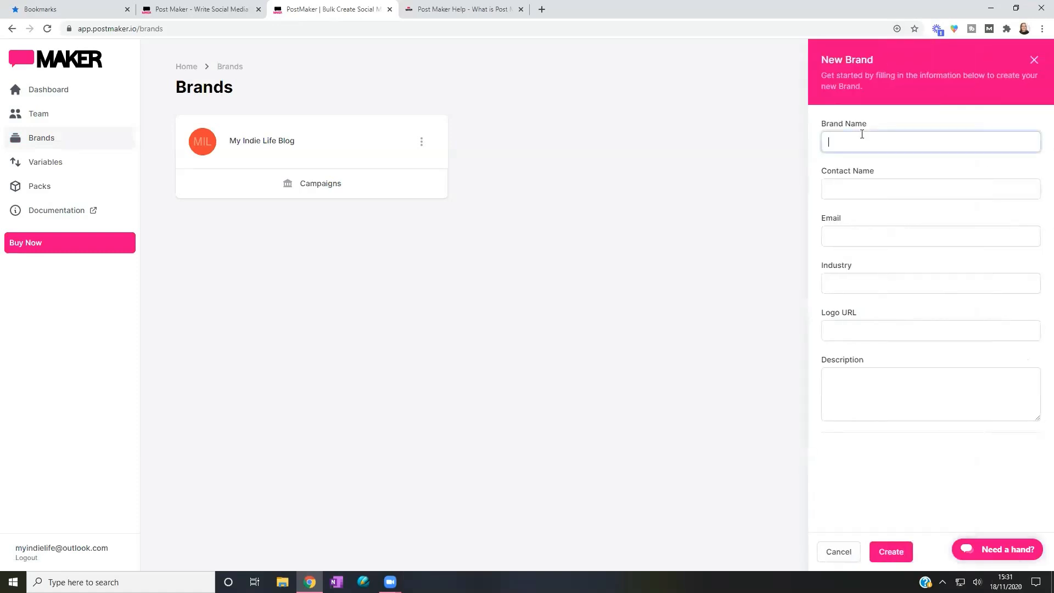
text(Number 1)
click(888, 554)
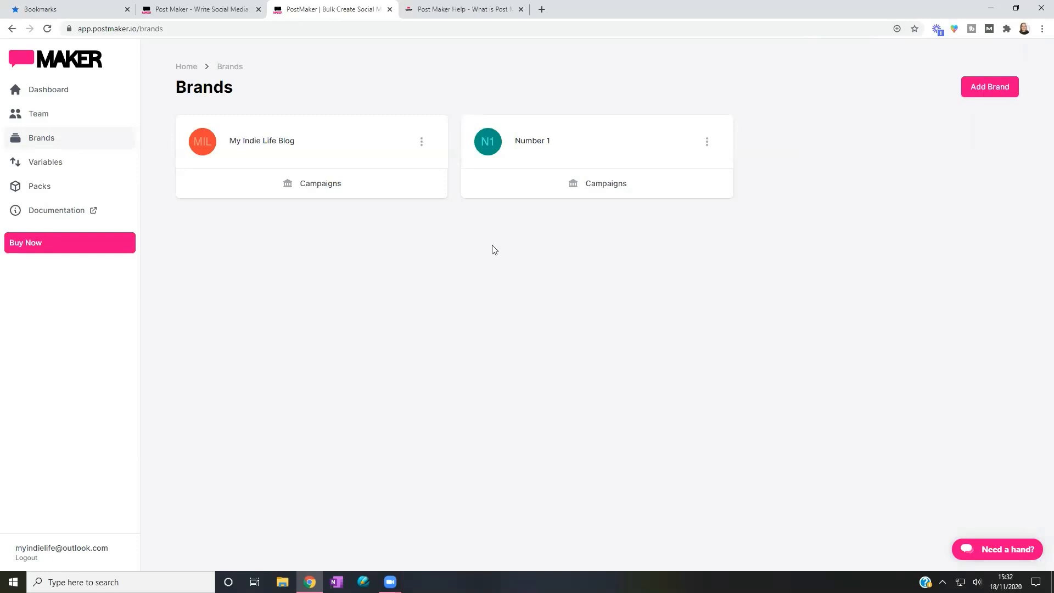
Step: Look over the My Indie Life Blog brand's campaigns and the account's list of variables
click(336, 185)
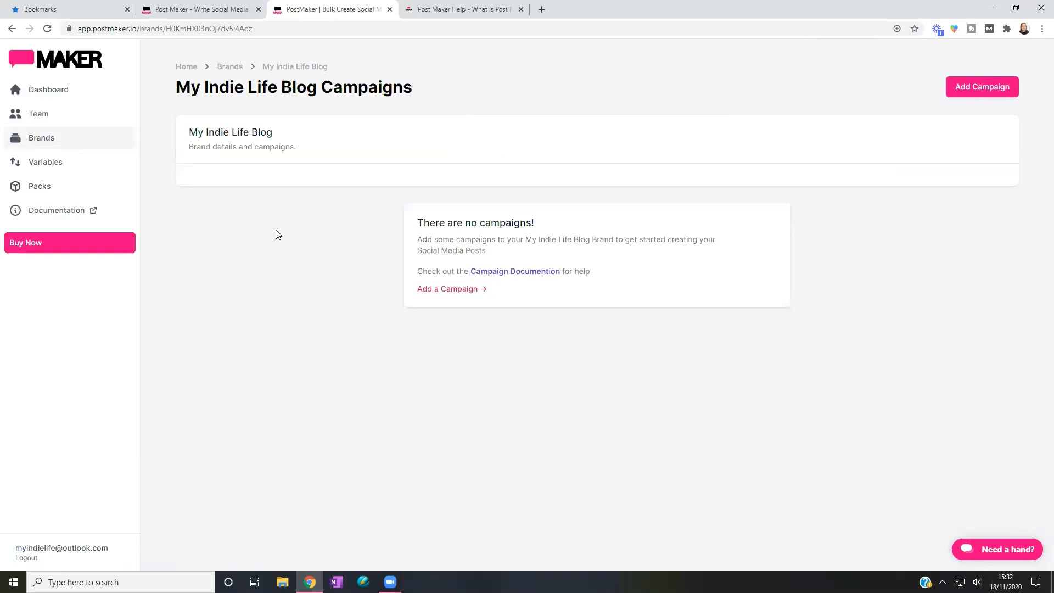
click(65, 164)
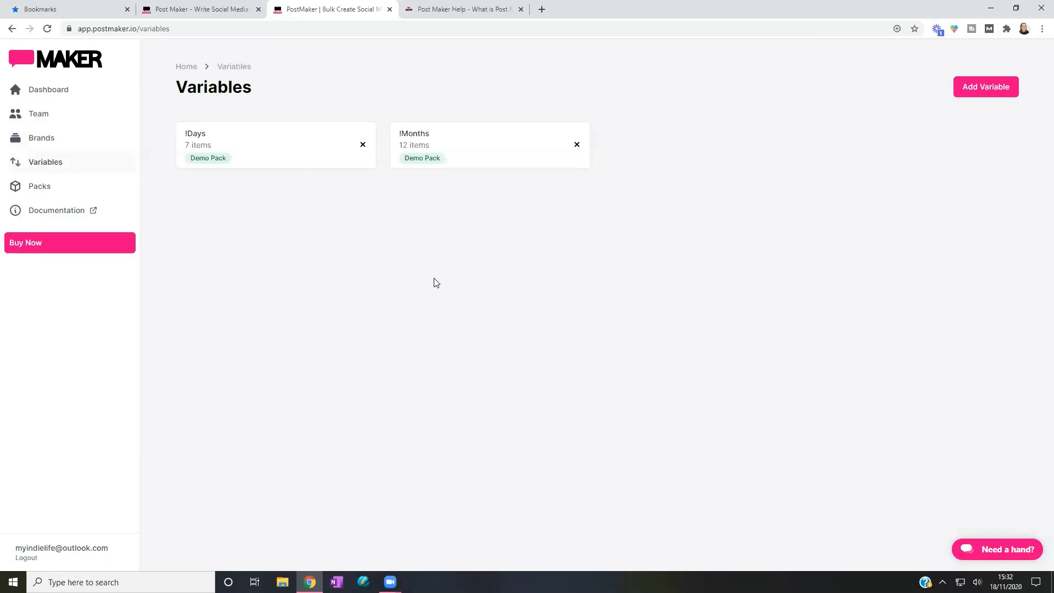
Step: Try enabling the Planet Pack among the pre-made packs and switch it off again
click(53, 190)
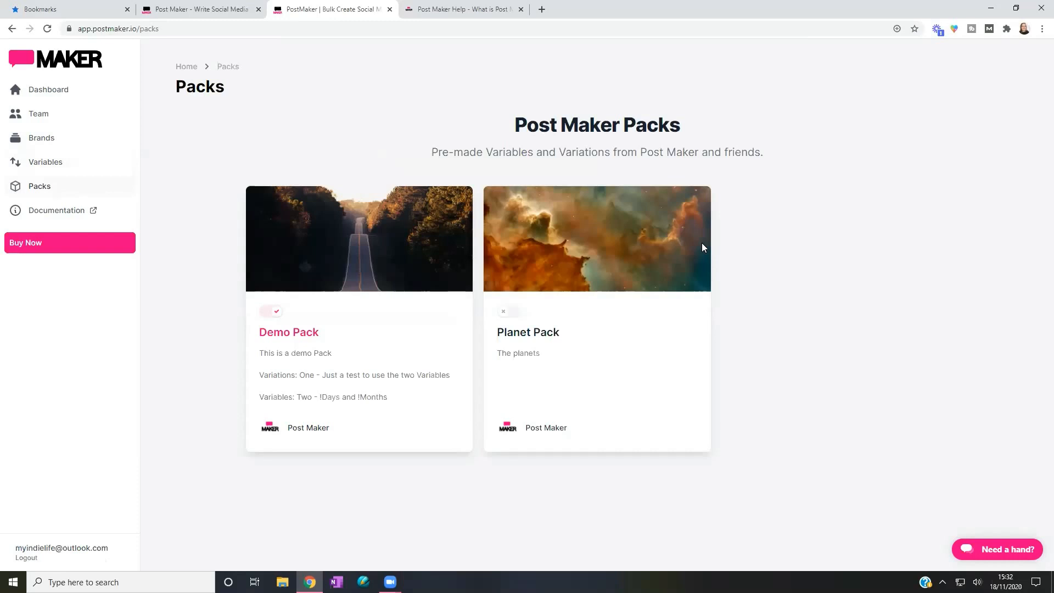
click(510, 313)
click(510, 313)
Step: Add a new variable and name it CTA
click(48, 169)
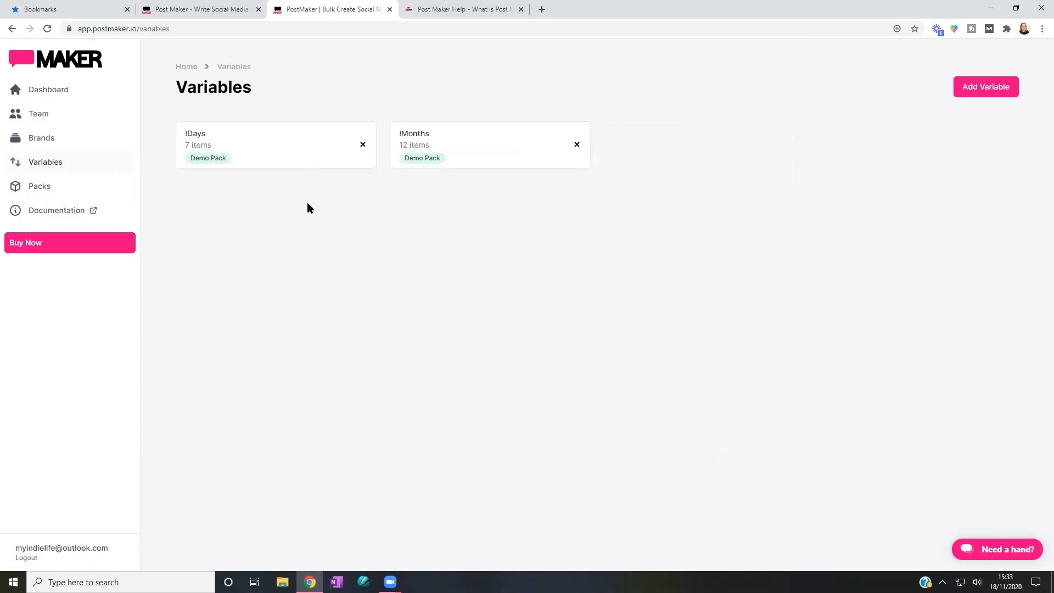
click(1007, 94)
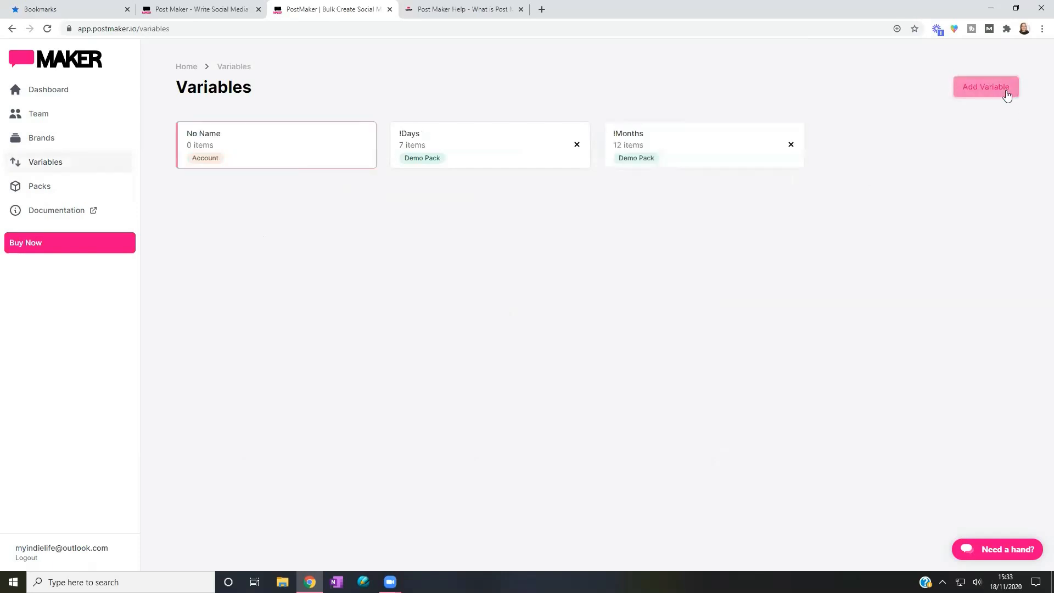
click(220, 137)
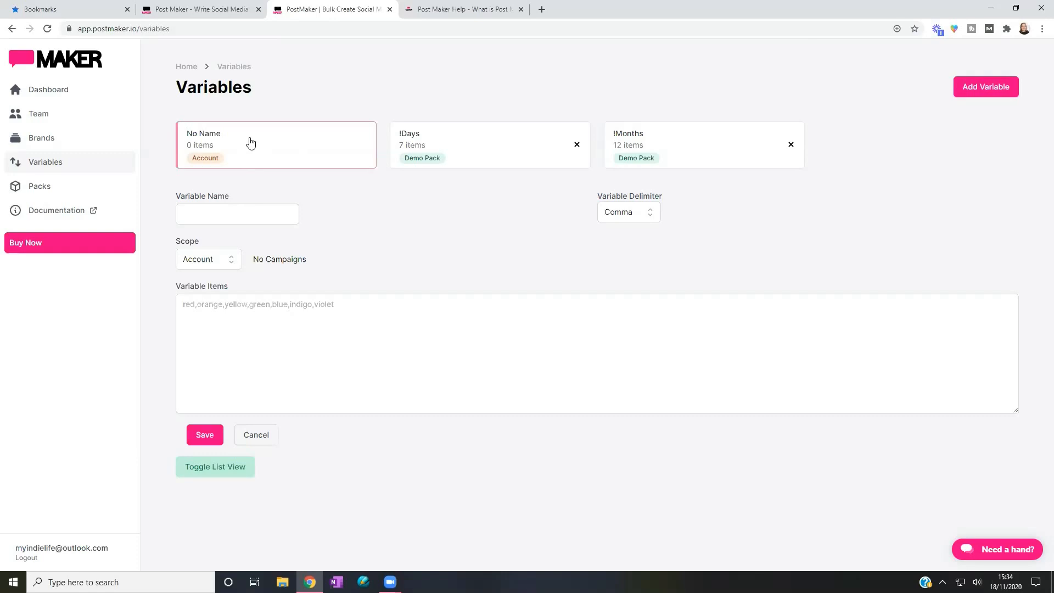
click(247, 211)
text(CTA)
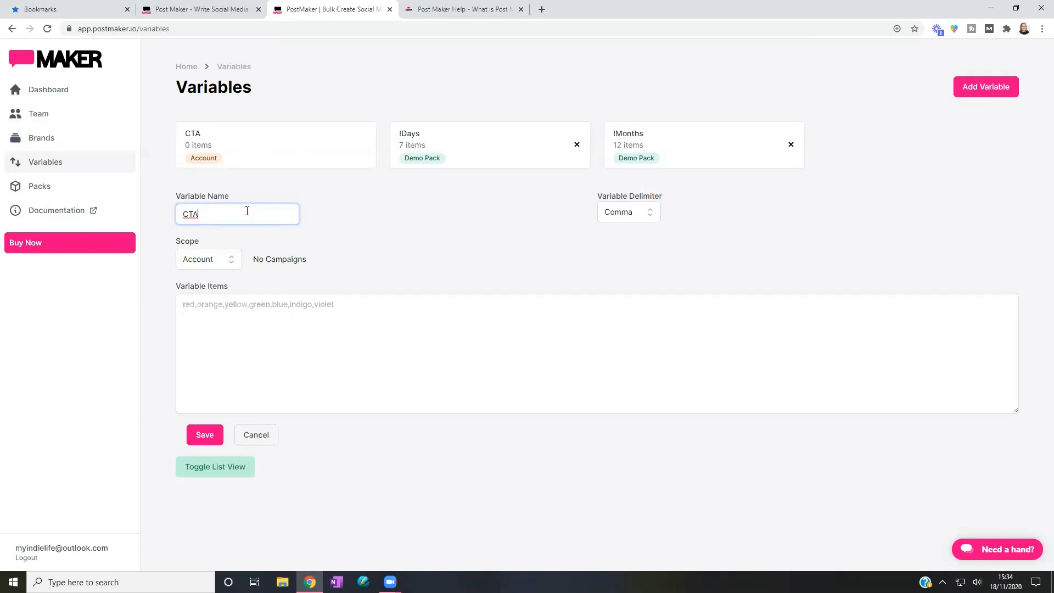
Step: Set the CTA variable's delimiter to New Line and its scope to the brand My Indie Life Blog
click(652, 216)
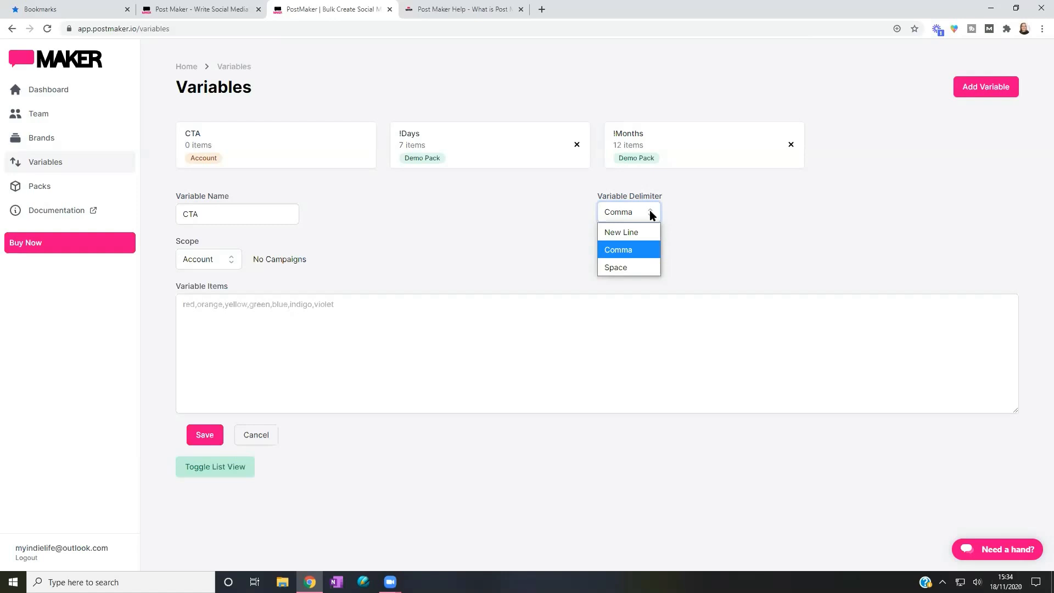
click(637, 232)
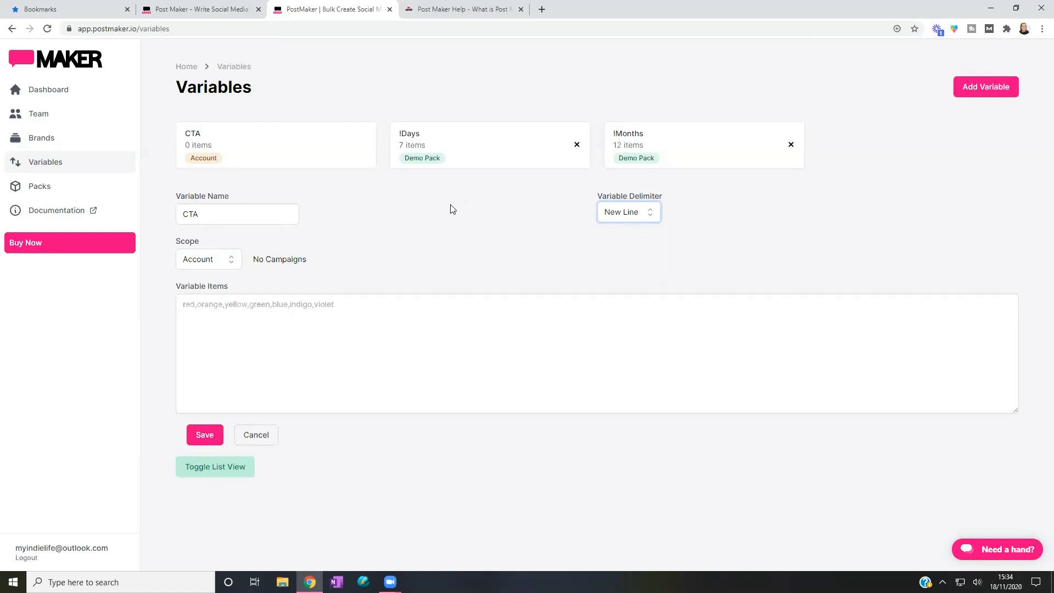
click(232, 261)
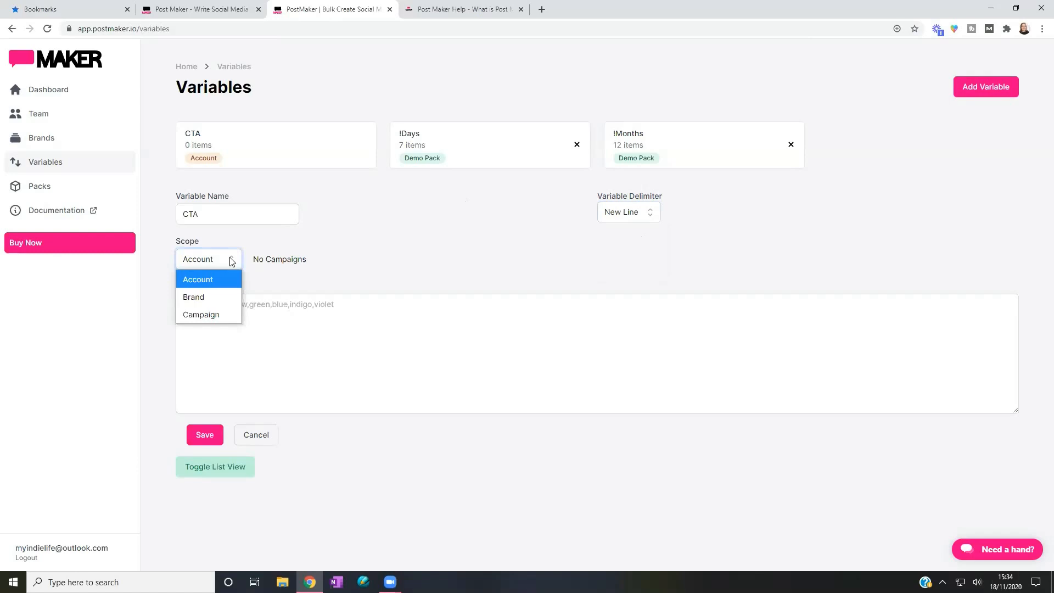
click(214, 297)
click(334, 262)
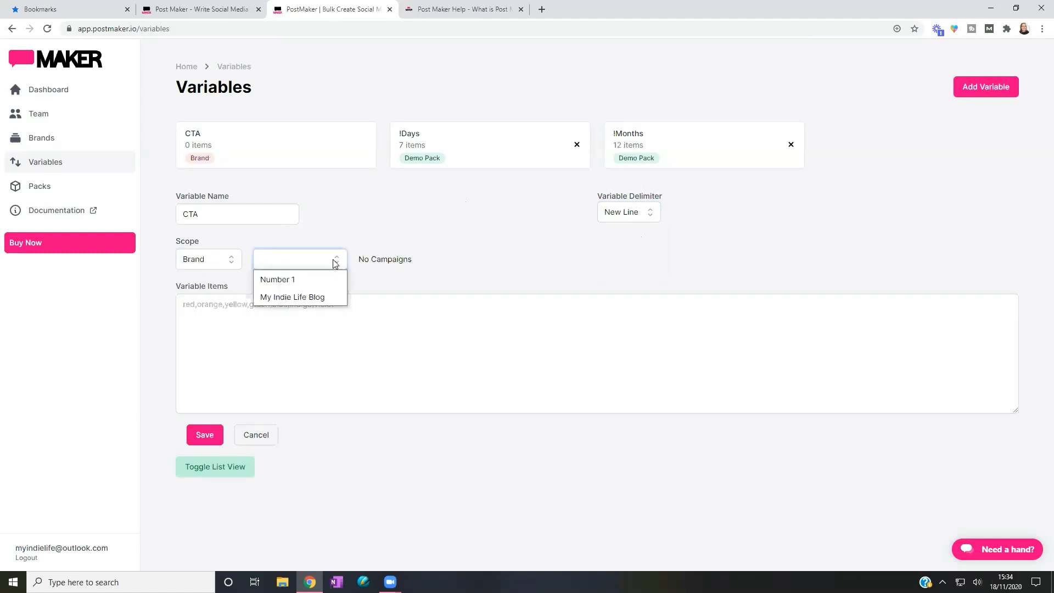
click(326, 297)
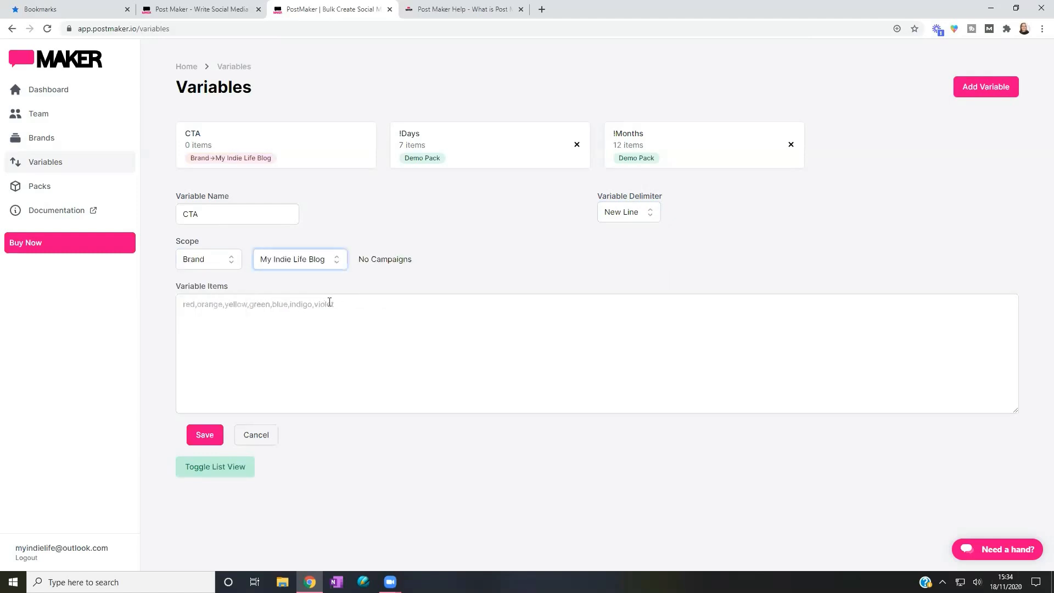
Step: Enter READ MORE HERE 👉 and TRY THIS TIP HERE 👉 on separate lines as the CTA variable's items and save it
click(247, 311)
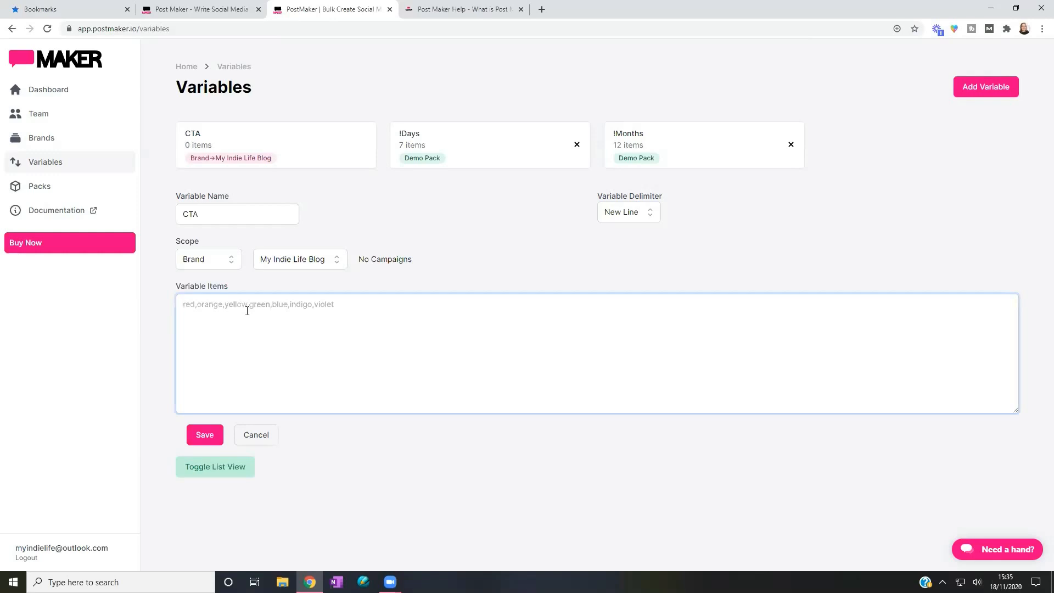
text(READ MORE)
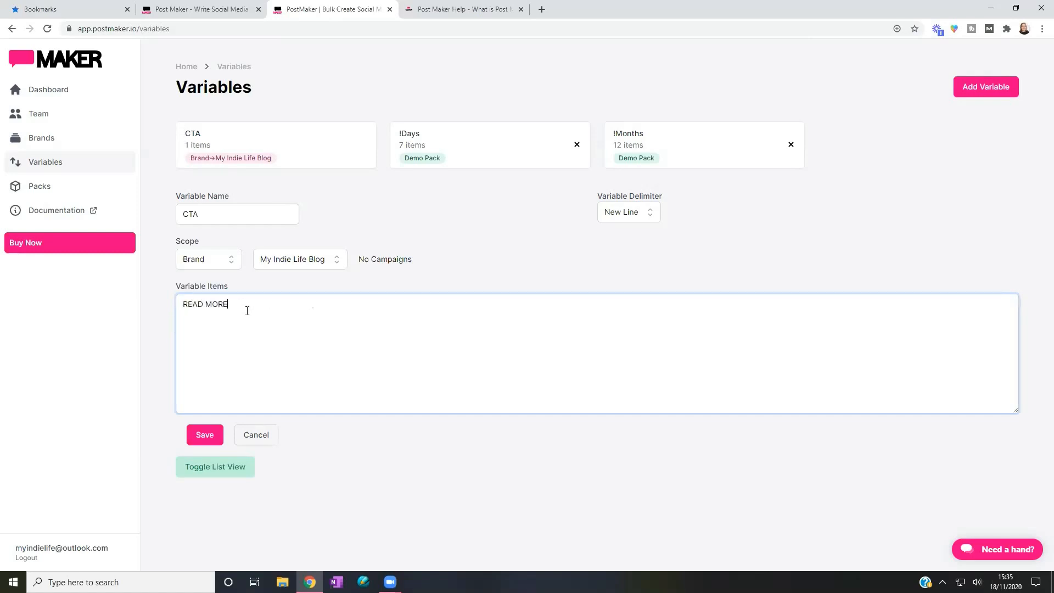
text( HERE)
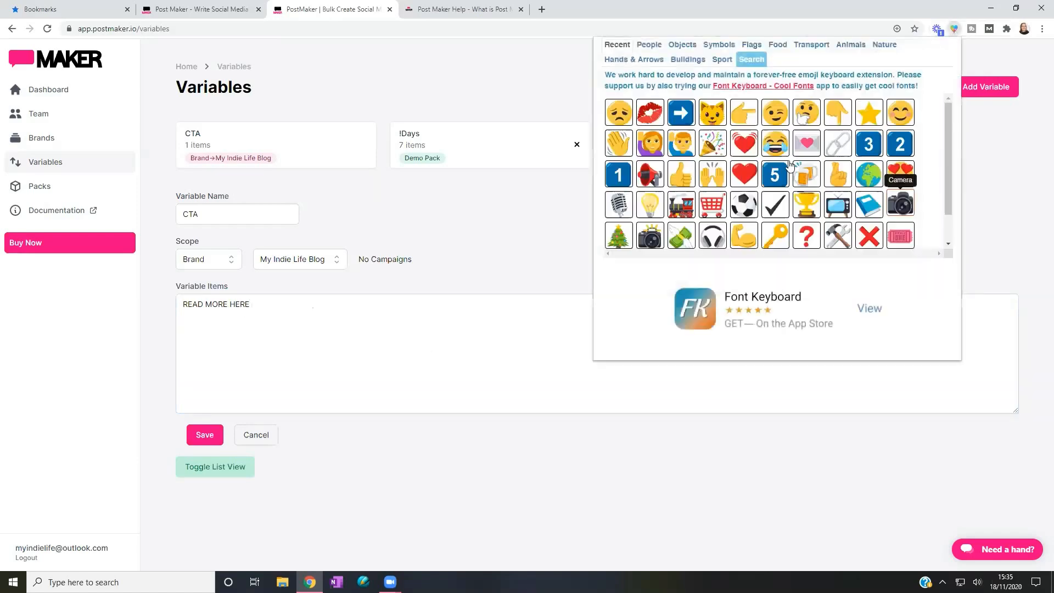
click(744, 113)
click(326, 308)
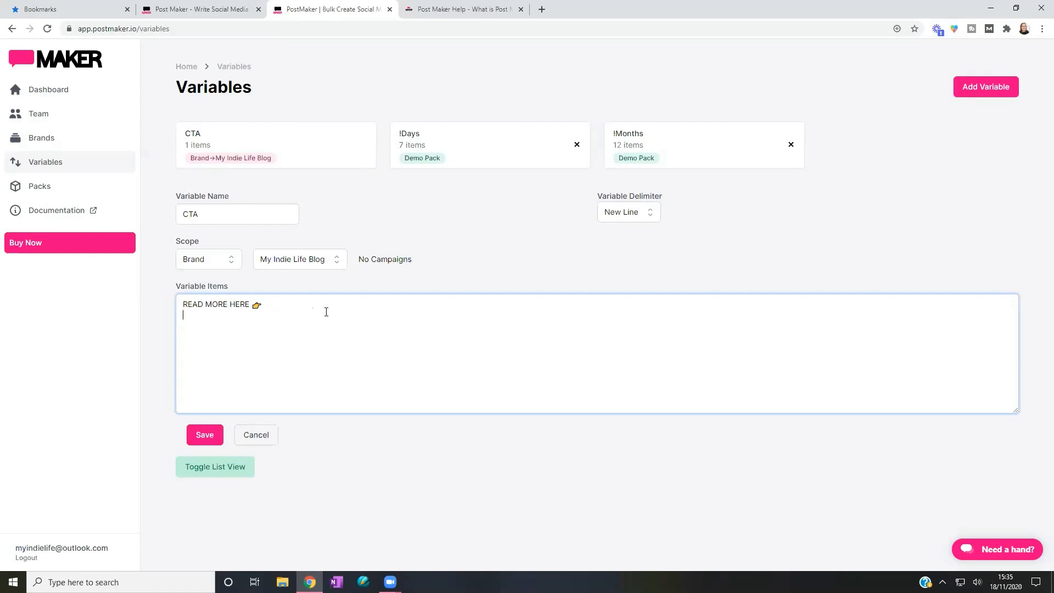
key(Return)
text(TRY THIS TIP HERE)
text(👉)
click(211, 435)
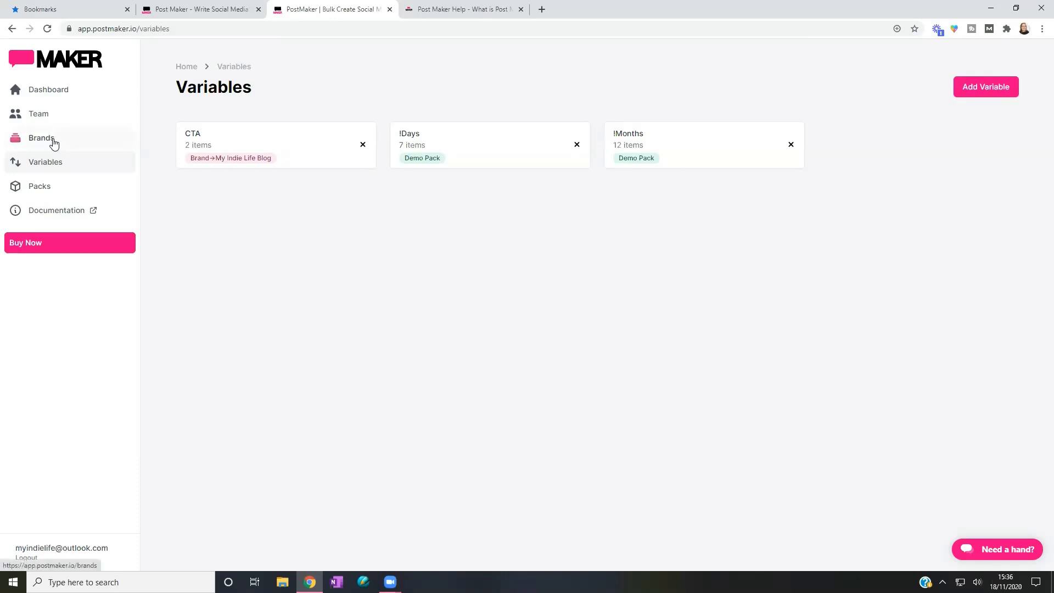
Step: Create a campaign named Blog post under the My Indie Life Blog brand
click(53, 142)
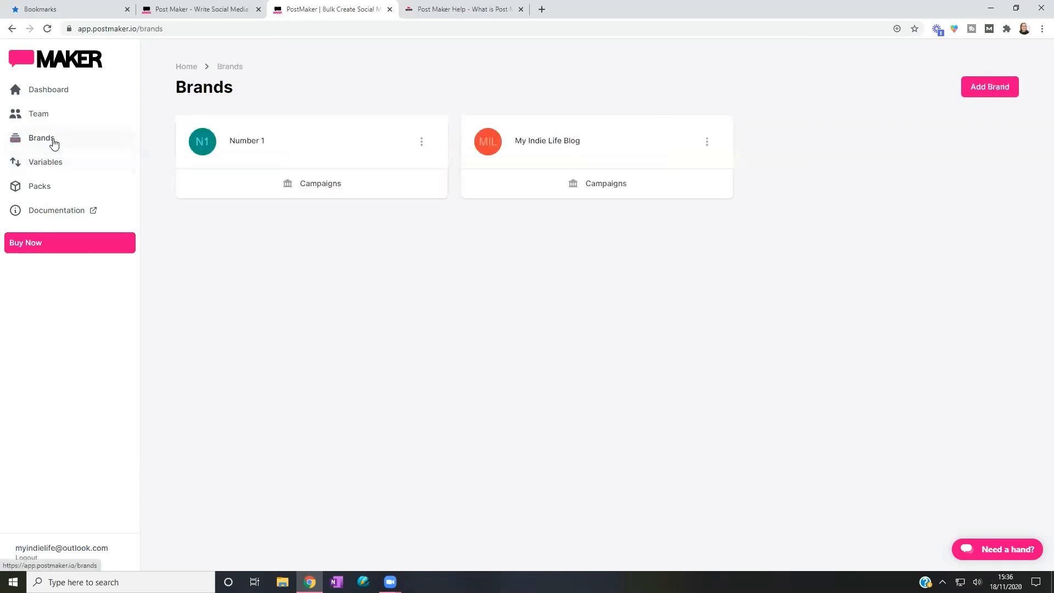
click(597, 188)
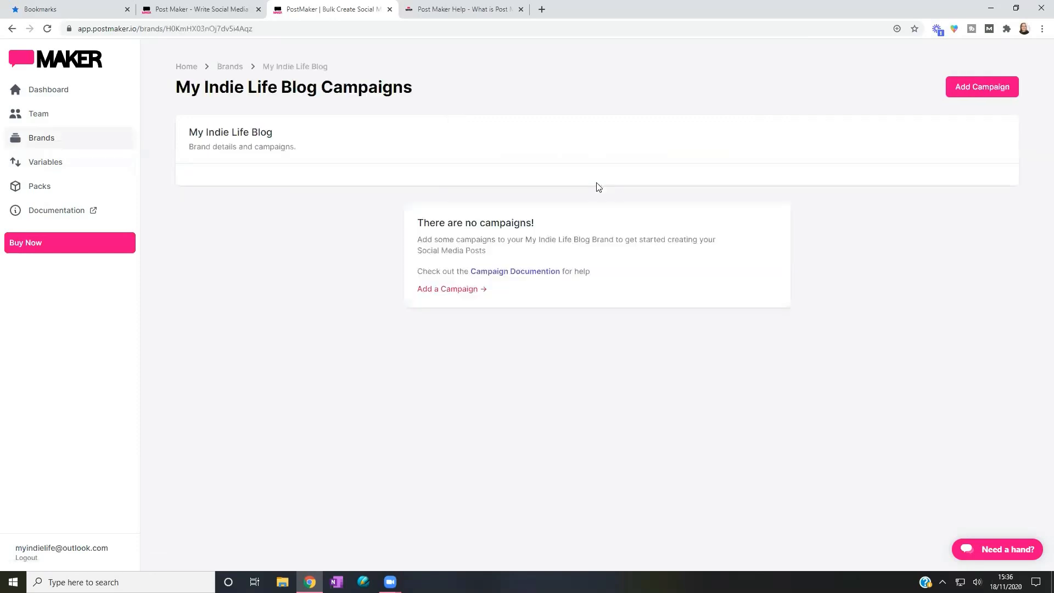
click(973, 91)
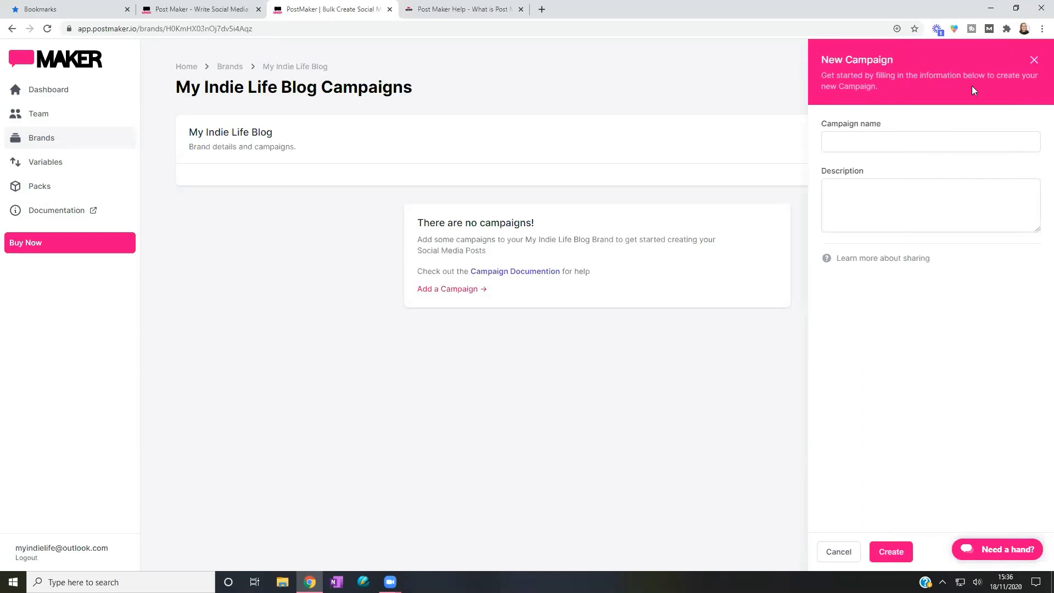
click(848, 146)
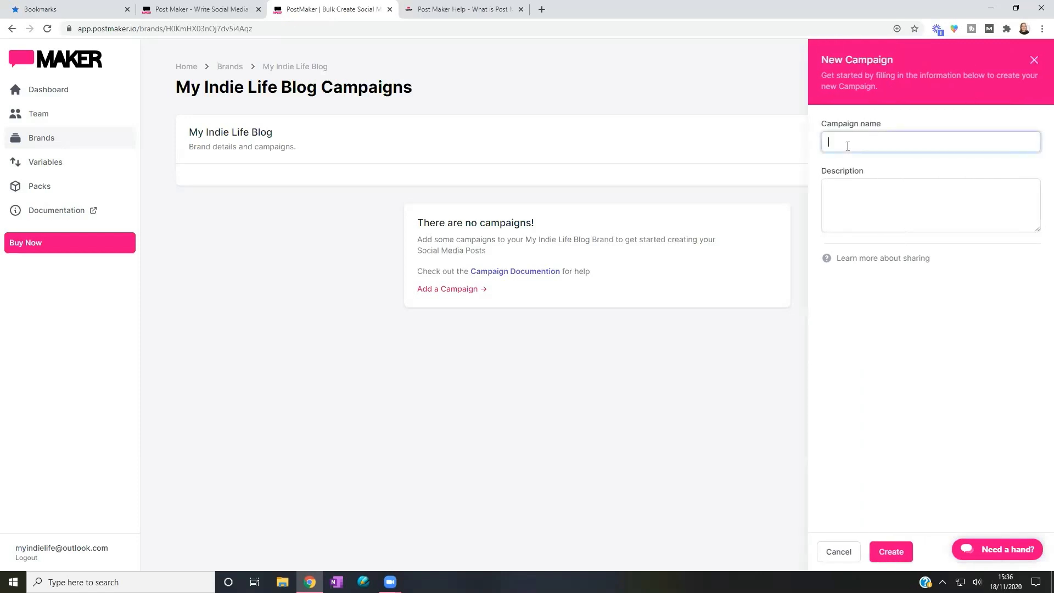
text(Blog post)
click(890, 552)
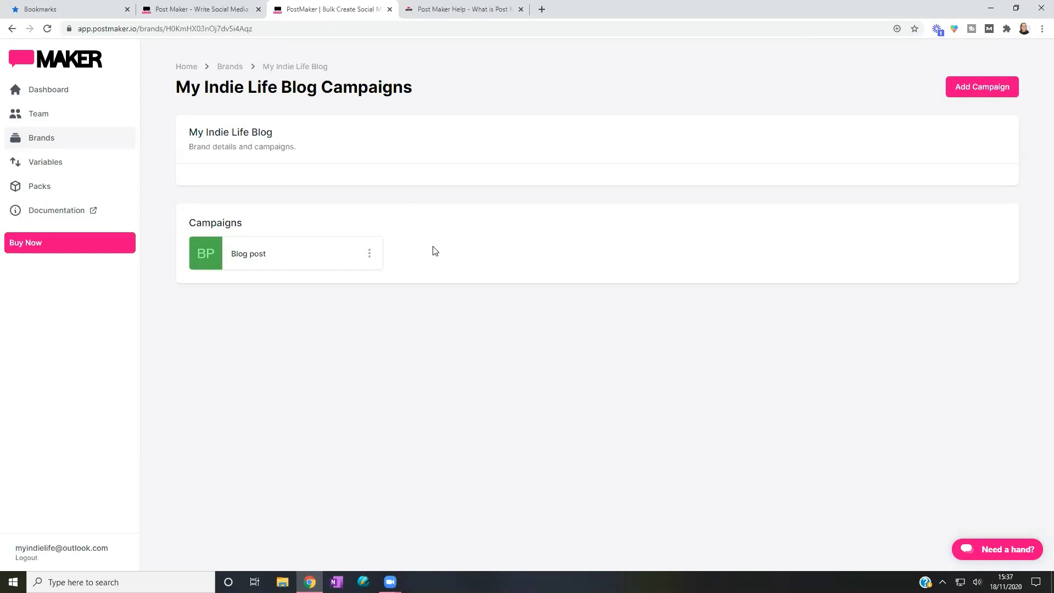
Step: View the Blog post campaign's editable details and update the campaign without changing anything
click(369, 253)
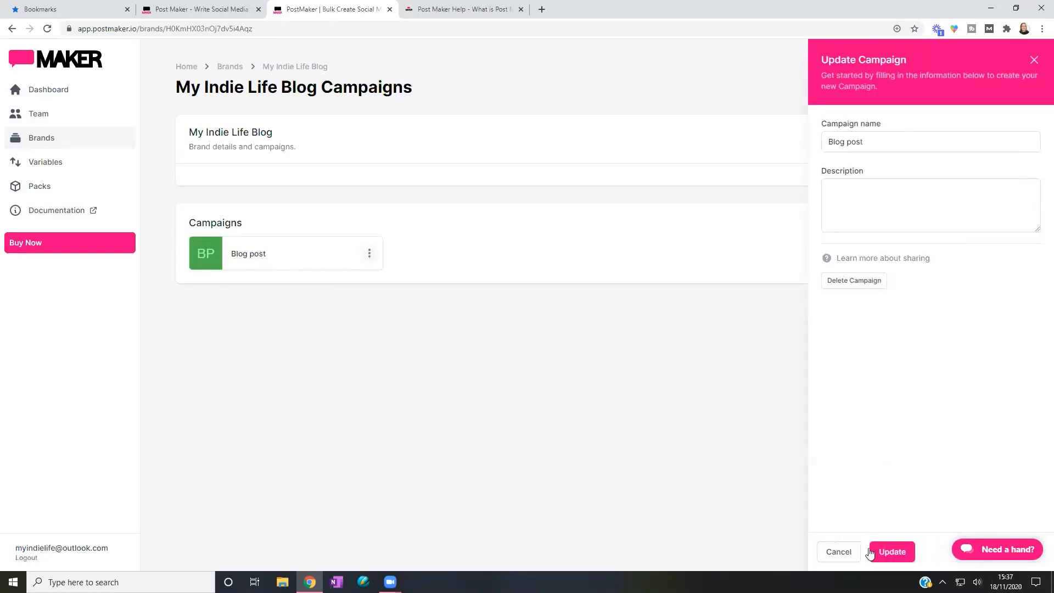
click(878, 554)
click(892, 554)
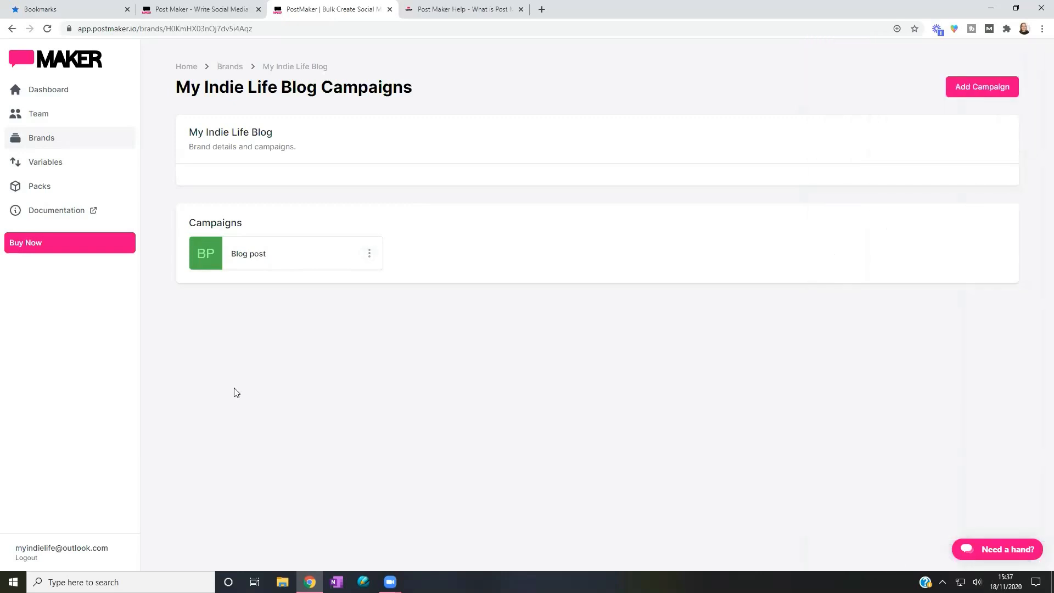
Step: Open the Blog post campaign and choose RecurPost as its social media scheduler
click(246, 257)
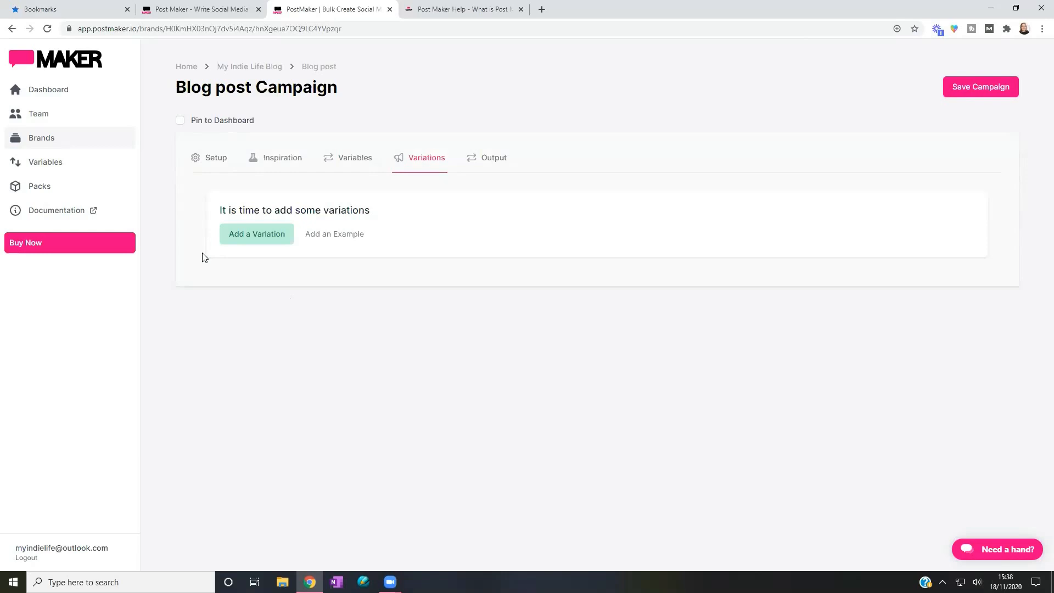
click(213, 163)
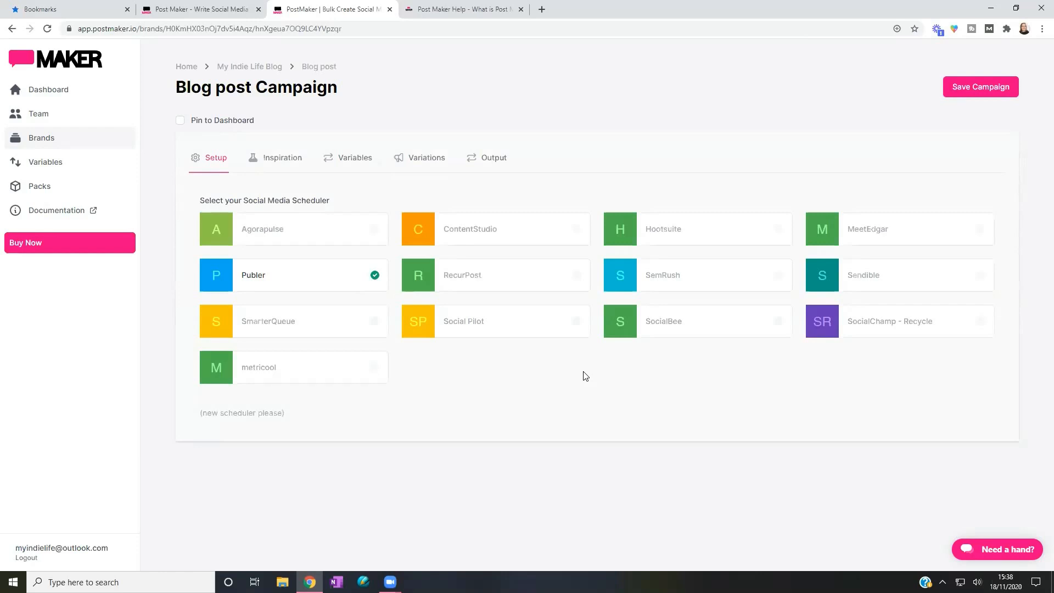
click(572, 278)
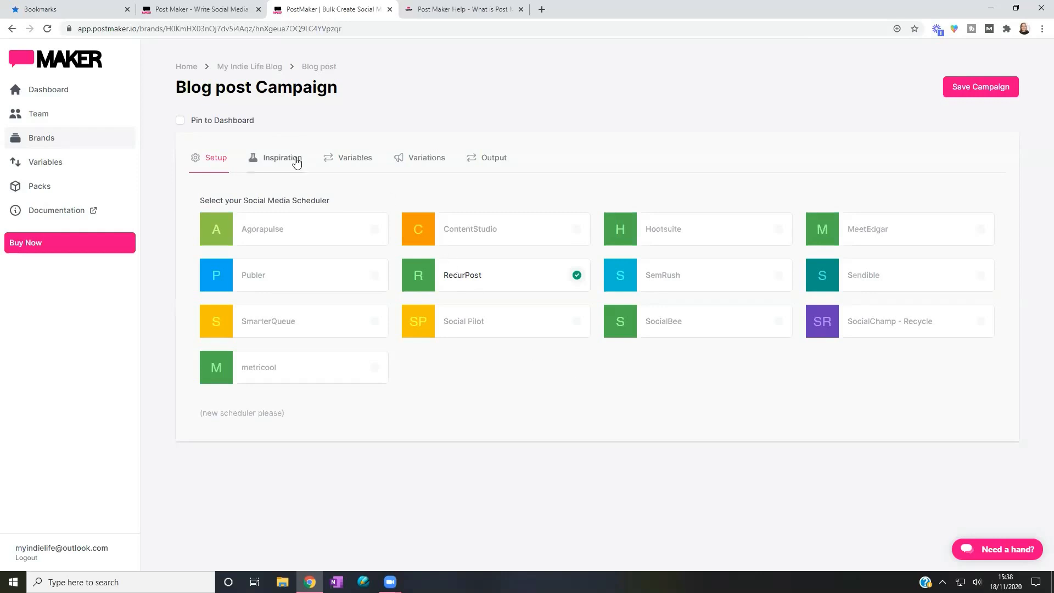
Step: Examine the campaign's webpage inspiration options and the variables available to it
click(297, 162)
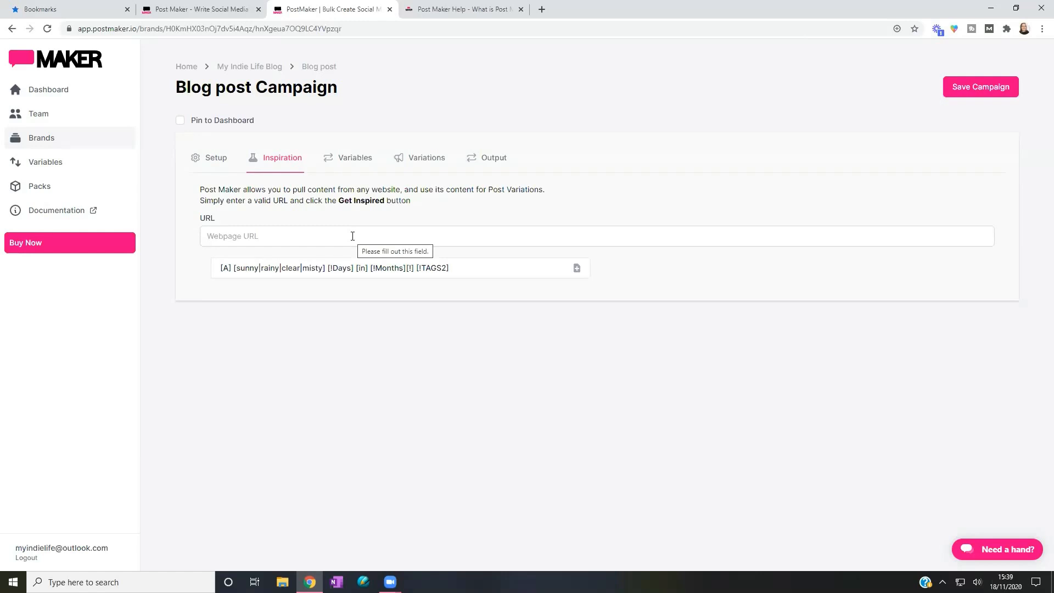
click(357, 159)
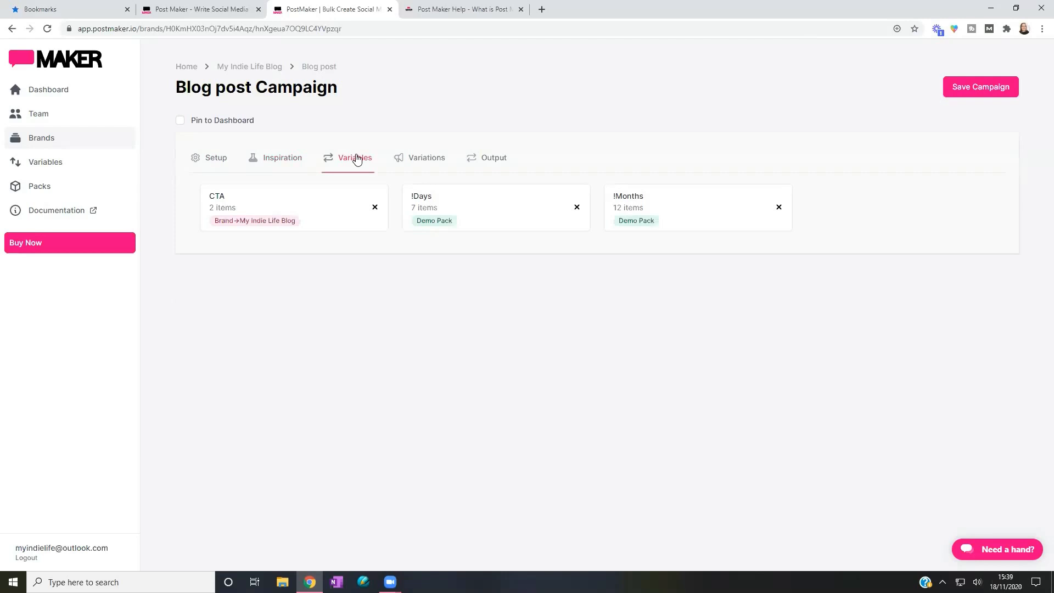
Step: Open the CTA variable, try adding extra text below its items, remove that text and update the variable
click(221, 199)
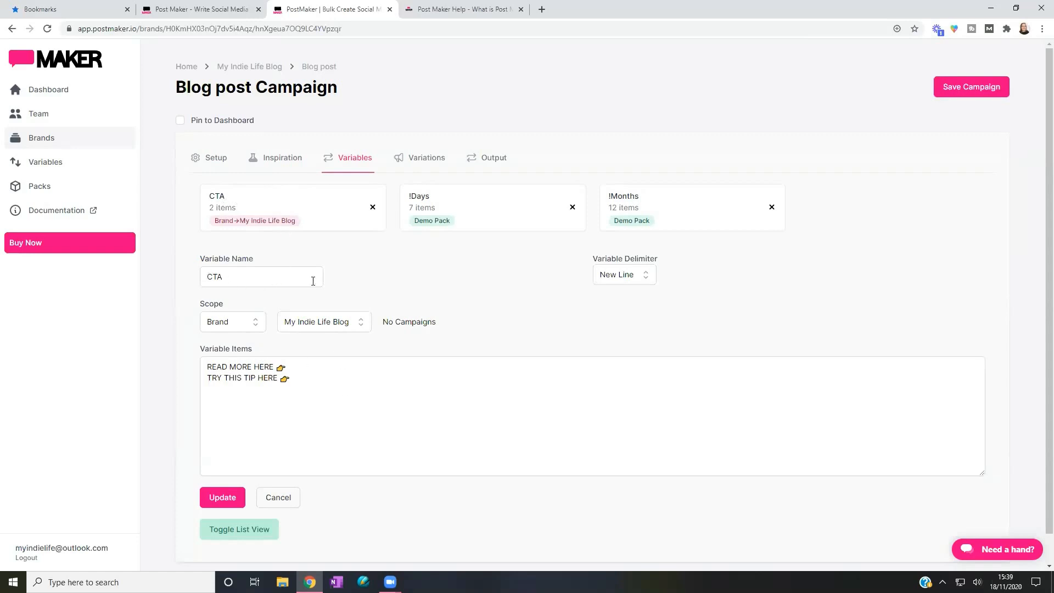
click(301, 379)
text(rgjsoithjsfih)
key(BackSpace)
key(BackSpace)
key(BackSpace)
key(BackSpace)
key(BackSpace)
key(BackSpace)
key(BackSpace)
key(BackSpace)
key(BackSpace)
key(BackSpace)
key(BackSpace)
key(BackSpace)
key(BackSpace)
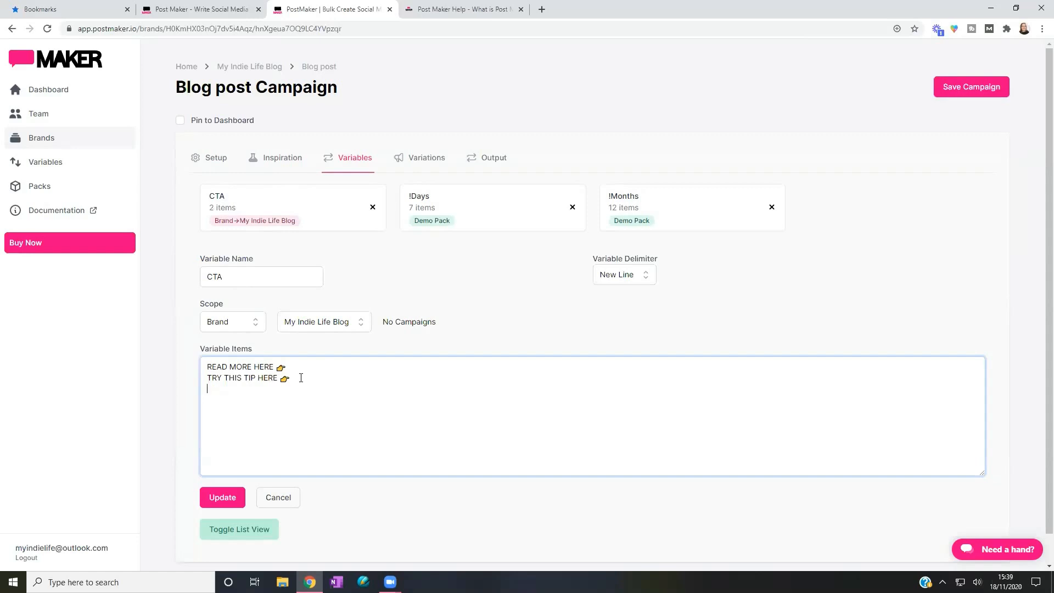
click(238, 497)
click(227, 494)
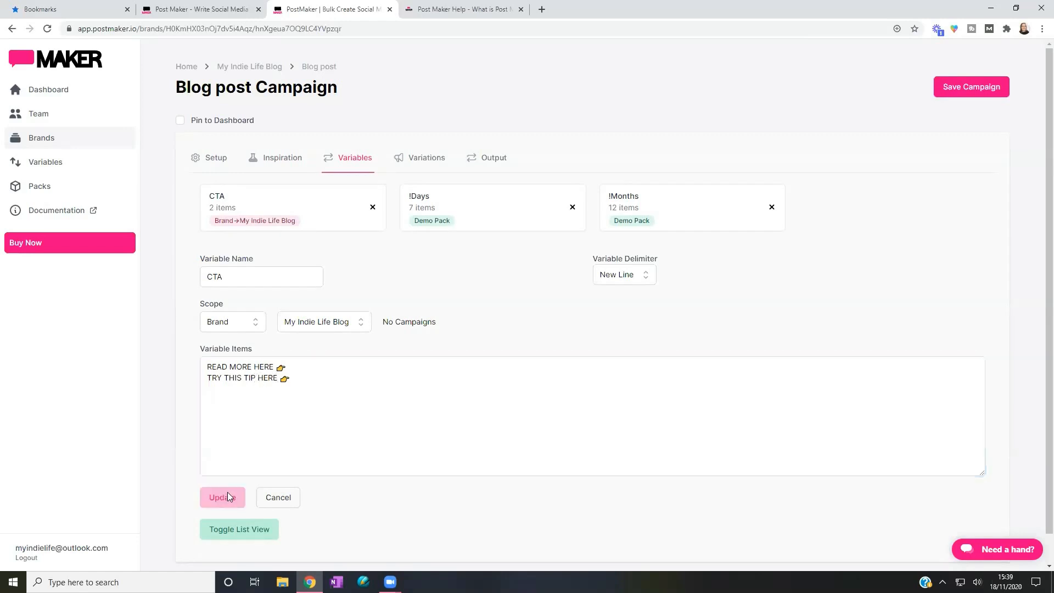
Step: Add a variation named "Blog post 1" to the Blog post campaign
click(420, 164)
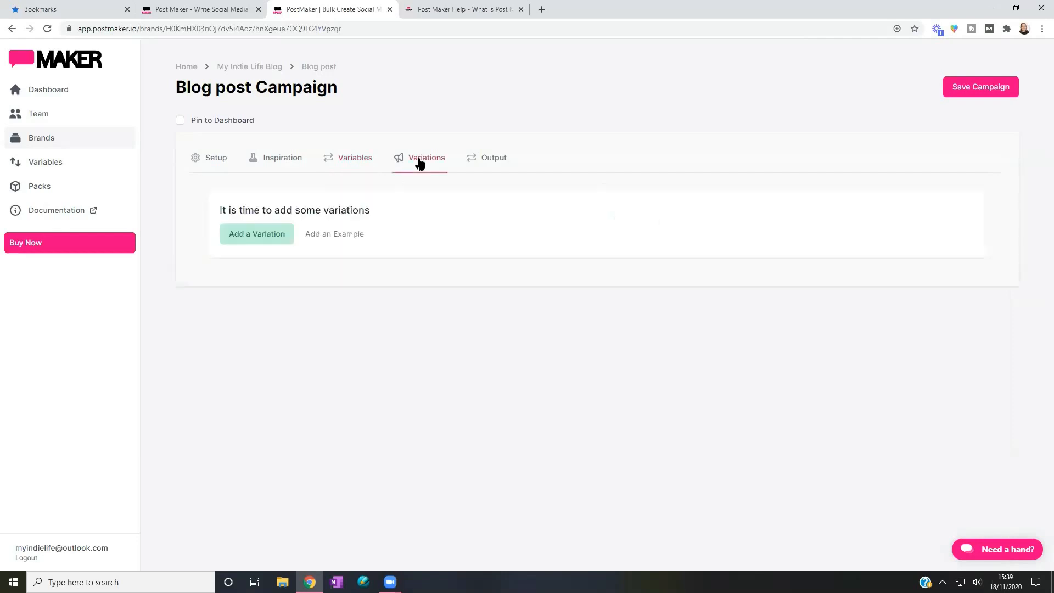
click(266, 237)
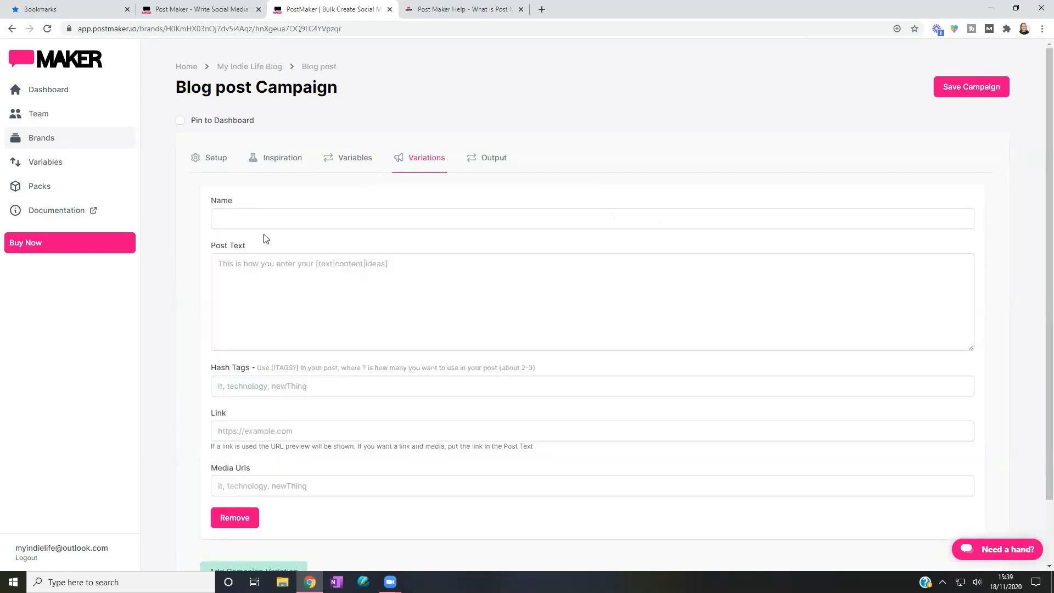
click(238, 212)
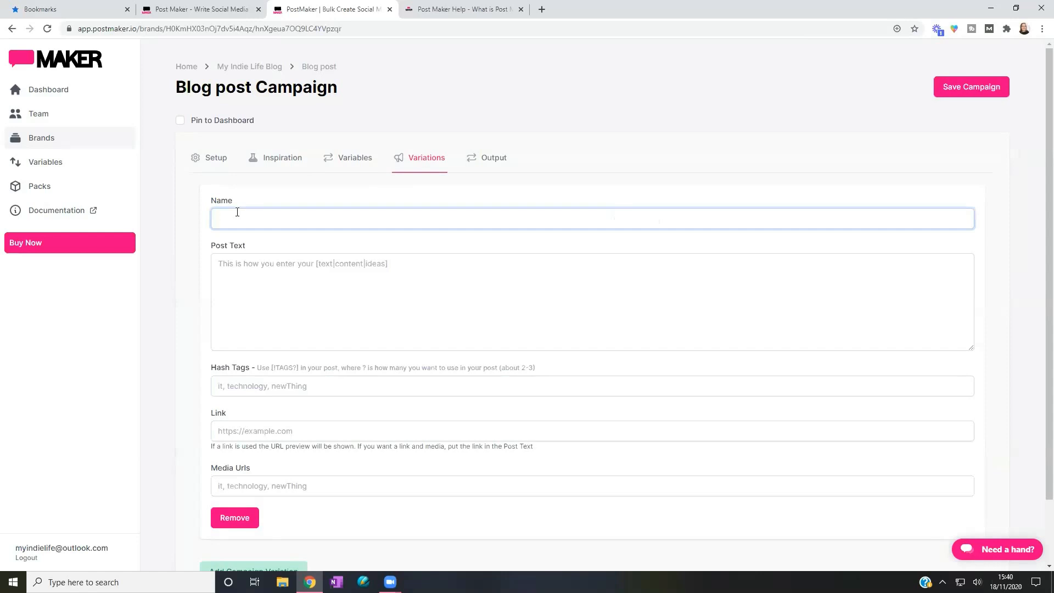
text(Blog post 1)
Step: Enter the post text "learn to how spend 80% LESS time on creating your social media content" and correct its misspelled words
click(256, 271)
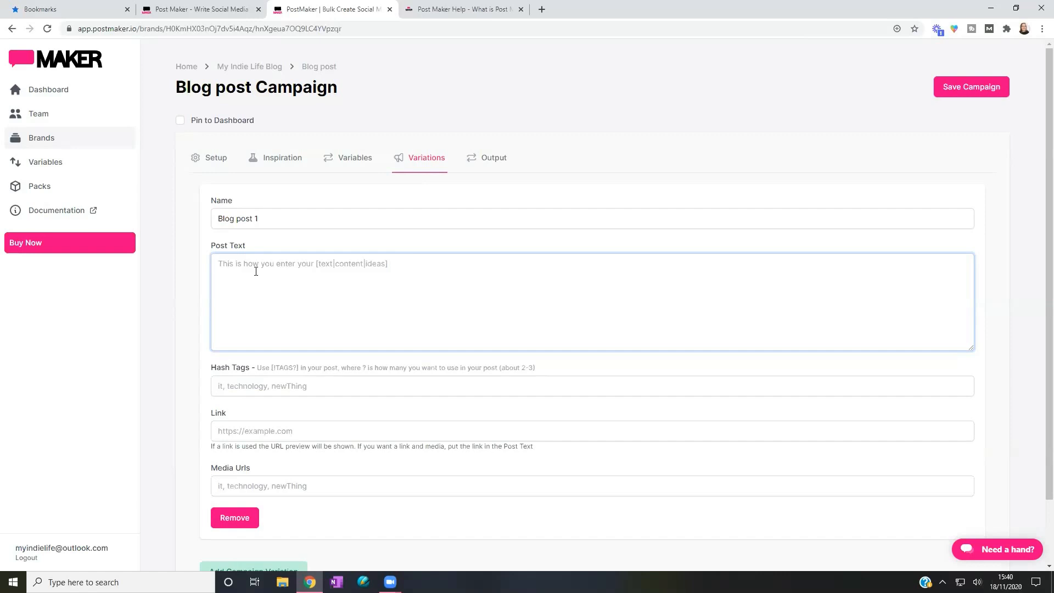
text(learn to )
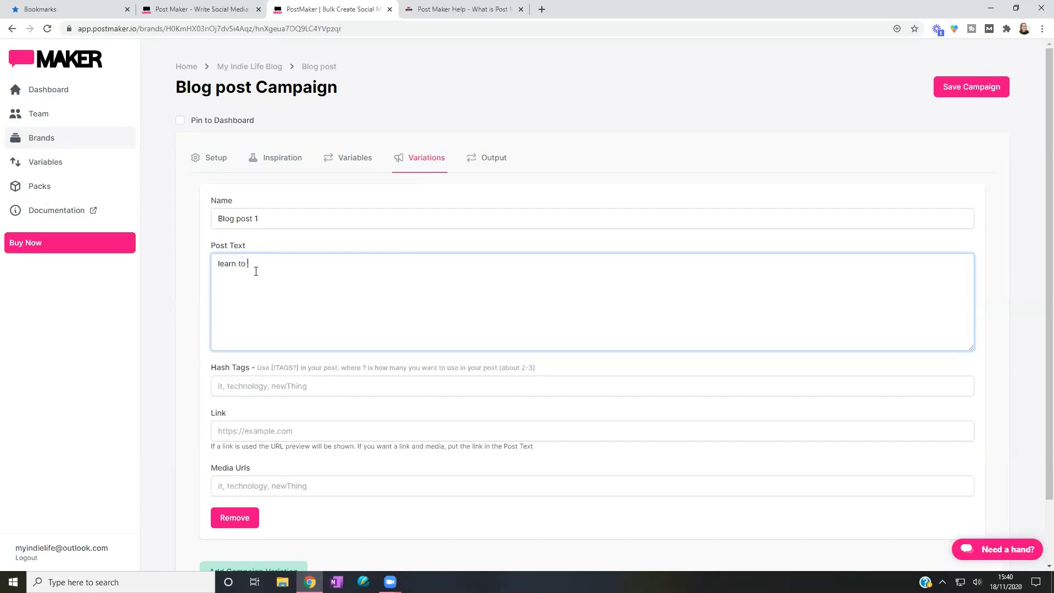
text(how spend)
text( 80% le)
text(LESS)
text( time on )
text(creatig yrou soc)
text(ial m)
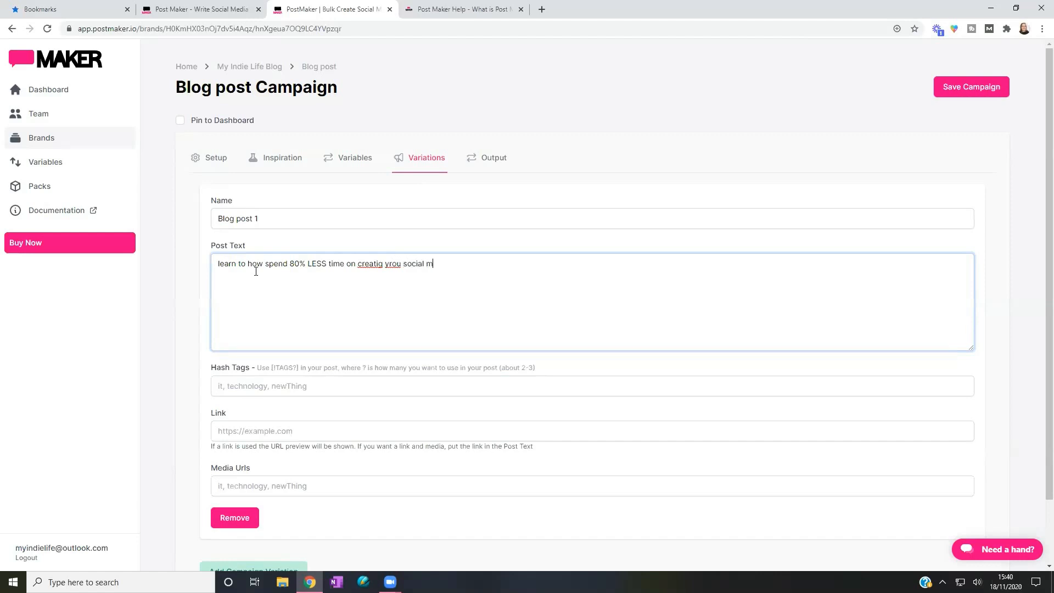
text(edia content)
right_click(369, 264)
click(395, 273)
right_click(399, 263)
click(486, 271)
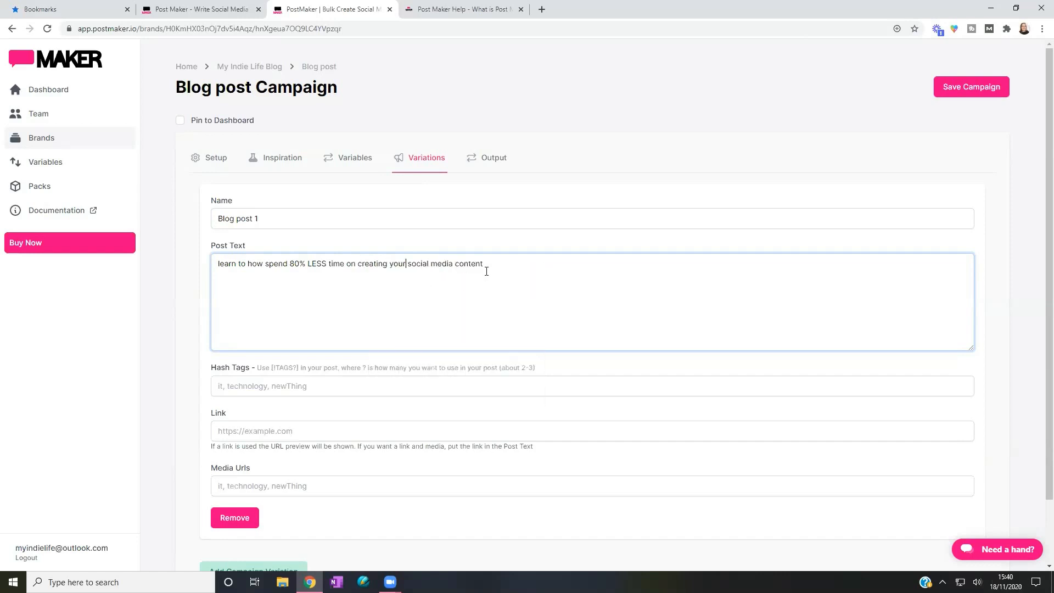
Step: Capitalise the first word of the post text and append the [CTA] variable at the end of the sentence
click(217, 263)
key(Delete)
text(L)
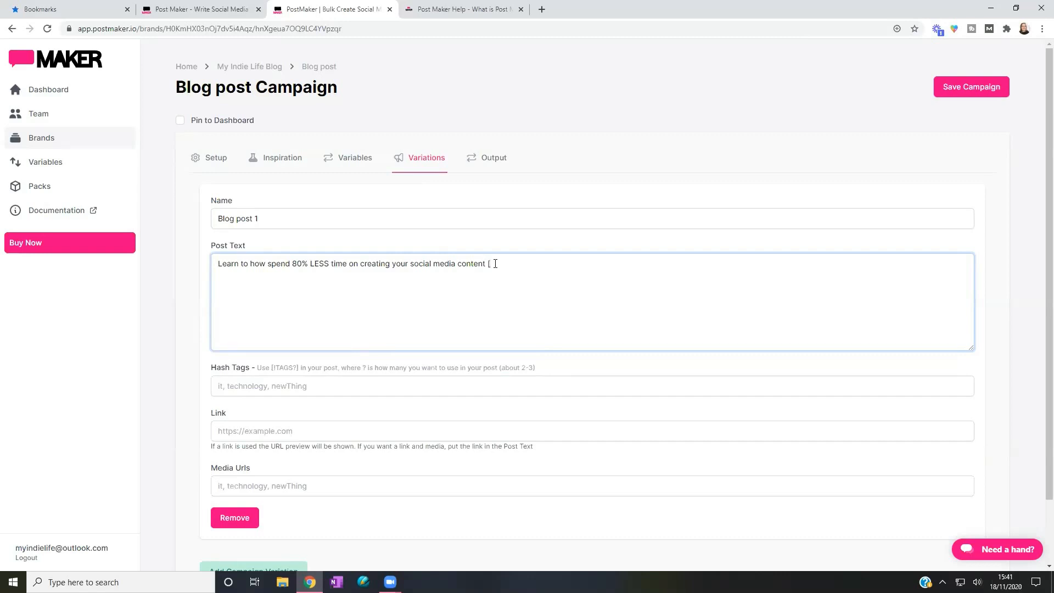
text(CTA)
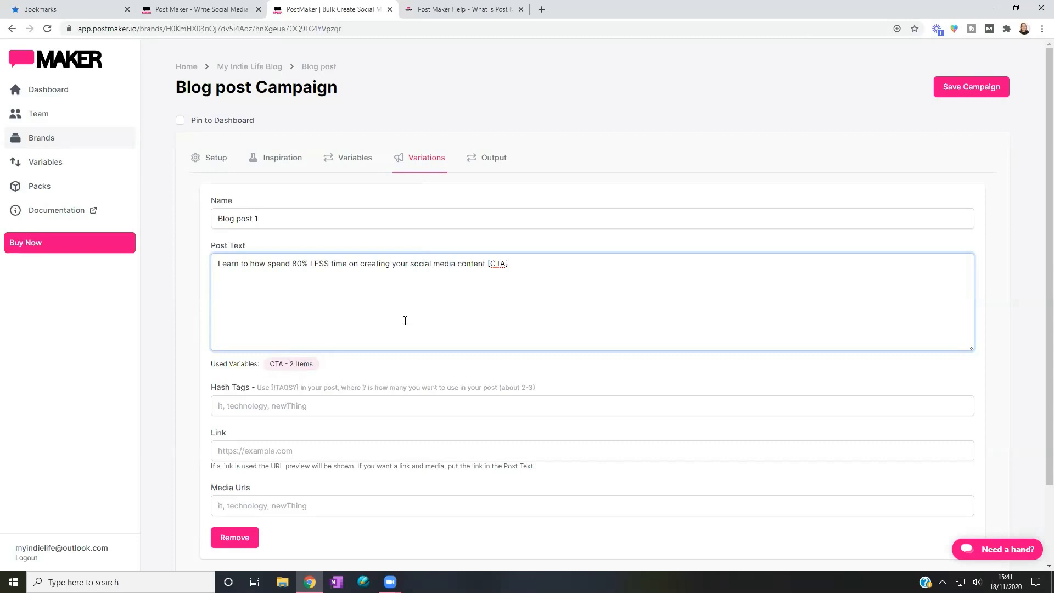
Step: Enter "#socialmedia #productivity" as the variation's hash tags
click(248, 409)
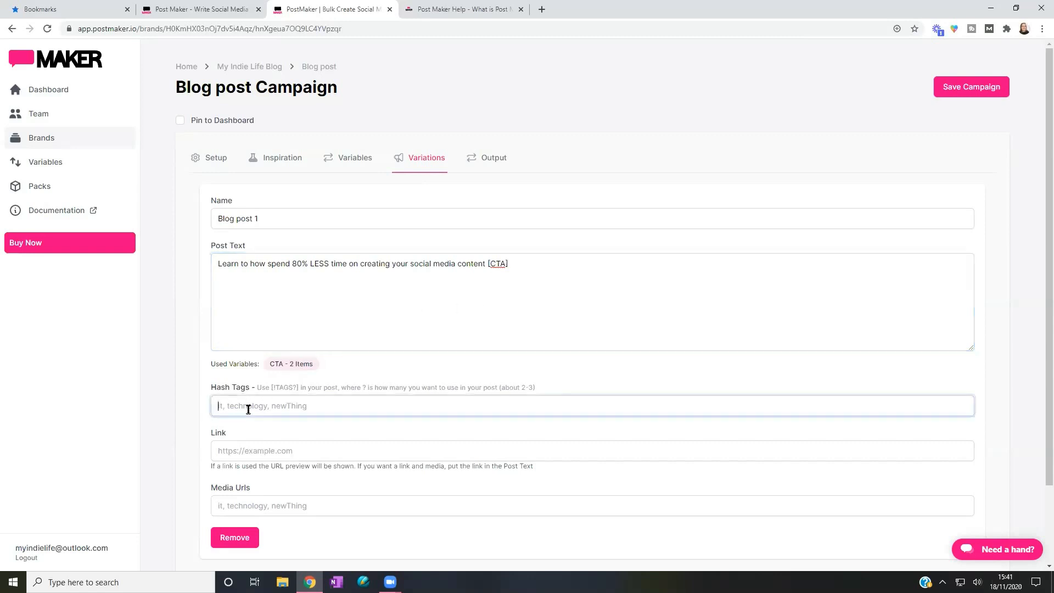
text(#socialmedia #)
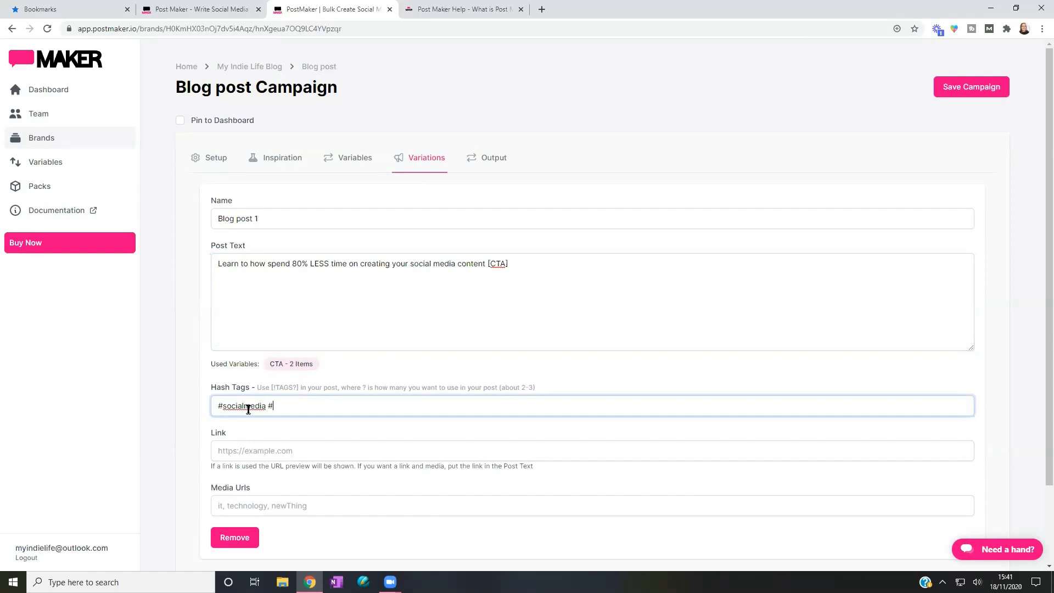
text(productivity)
Step: Add [!TAGS2] beneath the post sentence after a blank line, and change it to [!TAGS1]
click(517, 263)
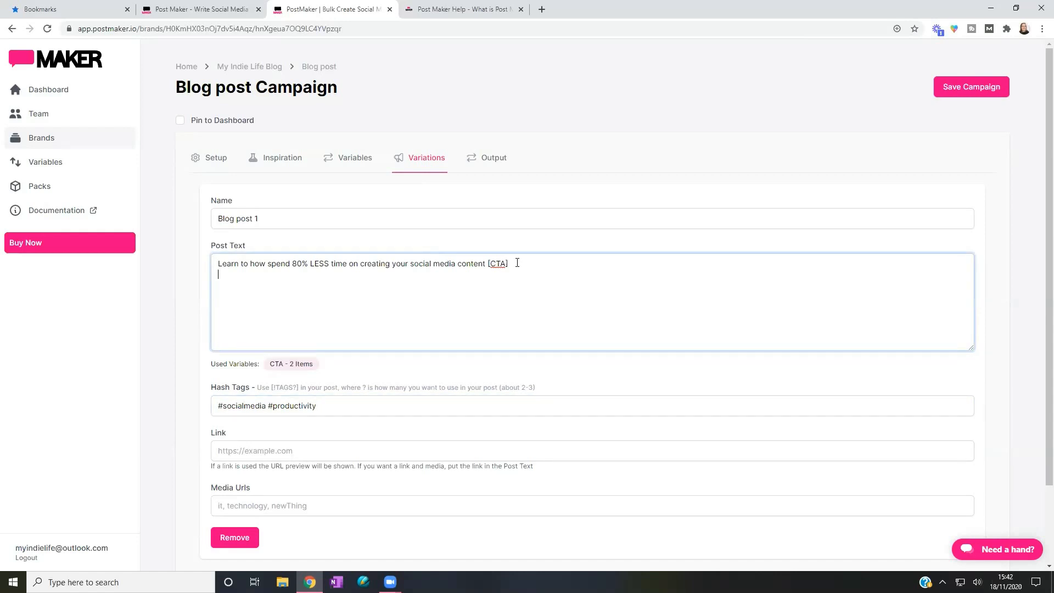
key(Return)
text([!TAGS2])
drag(271, 391, 299, 392)
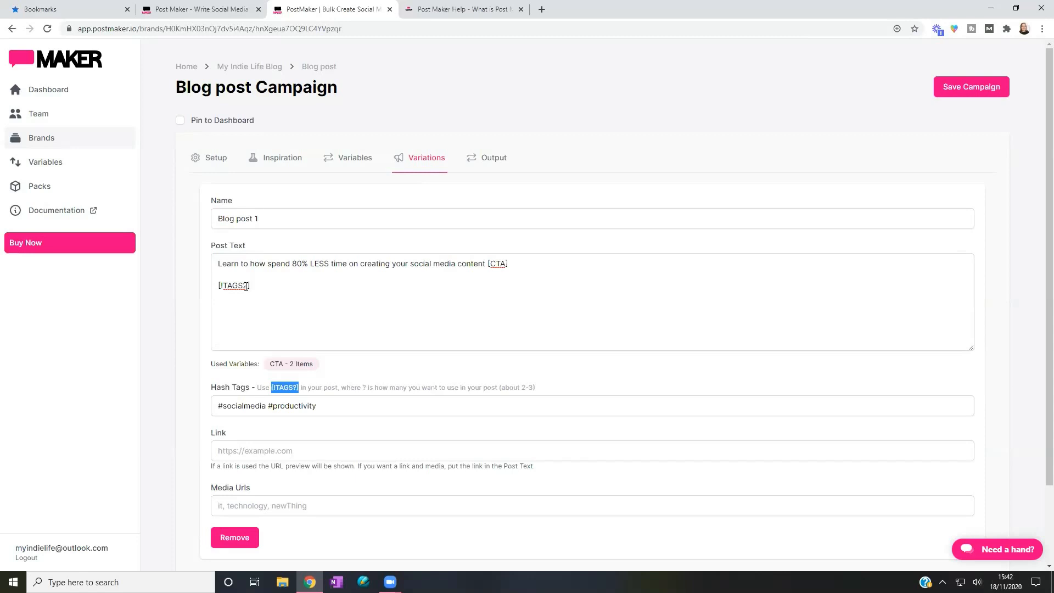
drag(248, 286, 245, 285)
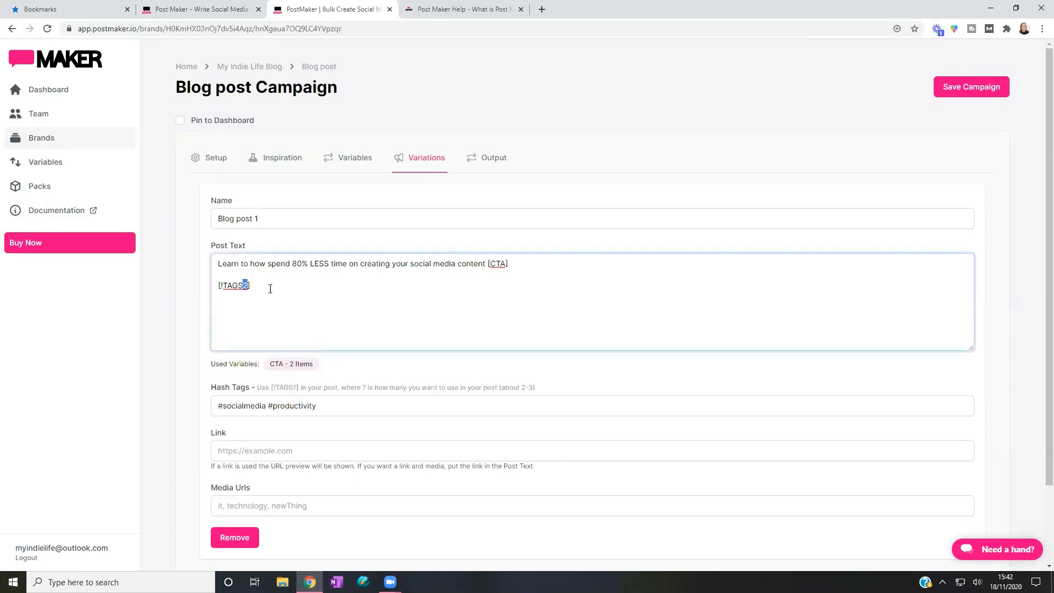
text(1)
click(297, 451)
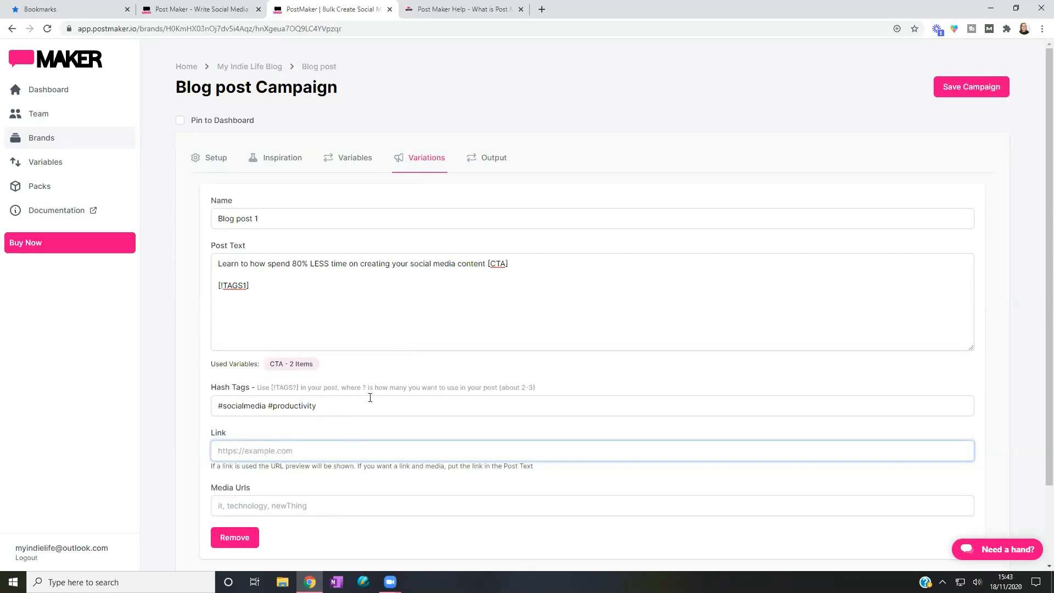
Step: Generate the Blog post campaign's output posts
click(497, 161)
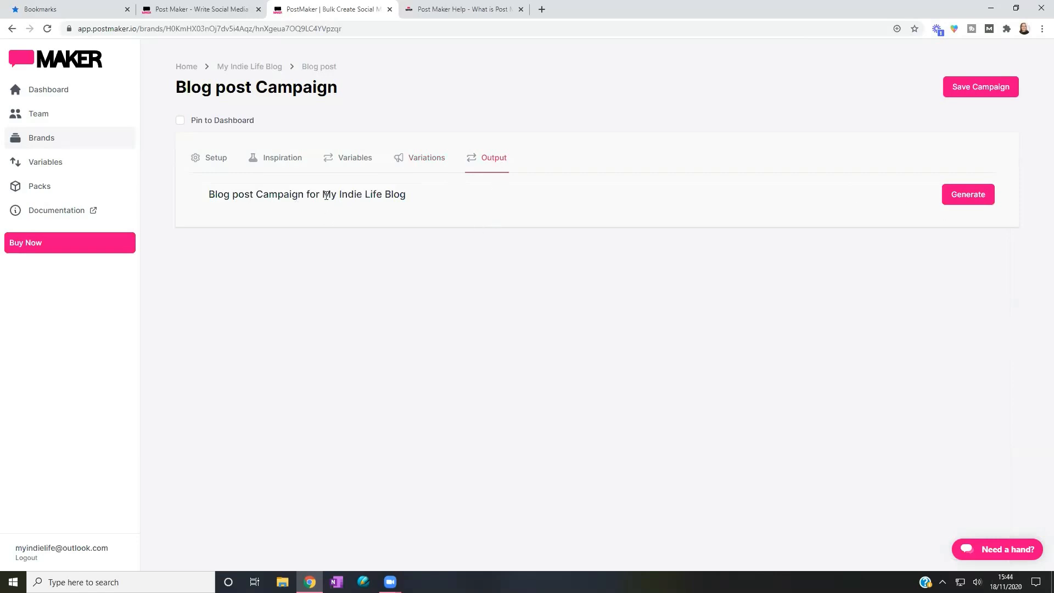
click(954, 195)
click(955, 195)
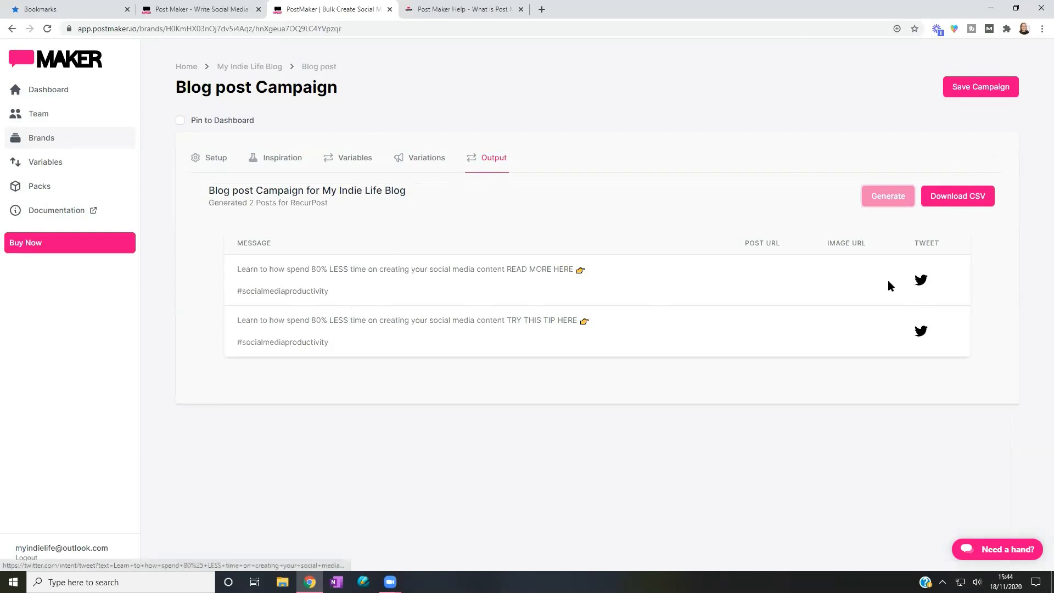
click(956, 195)
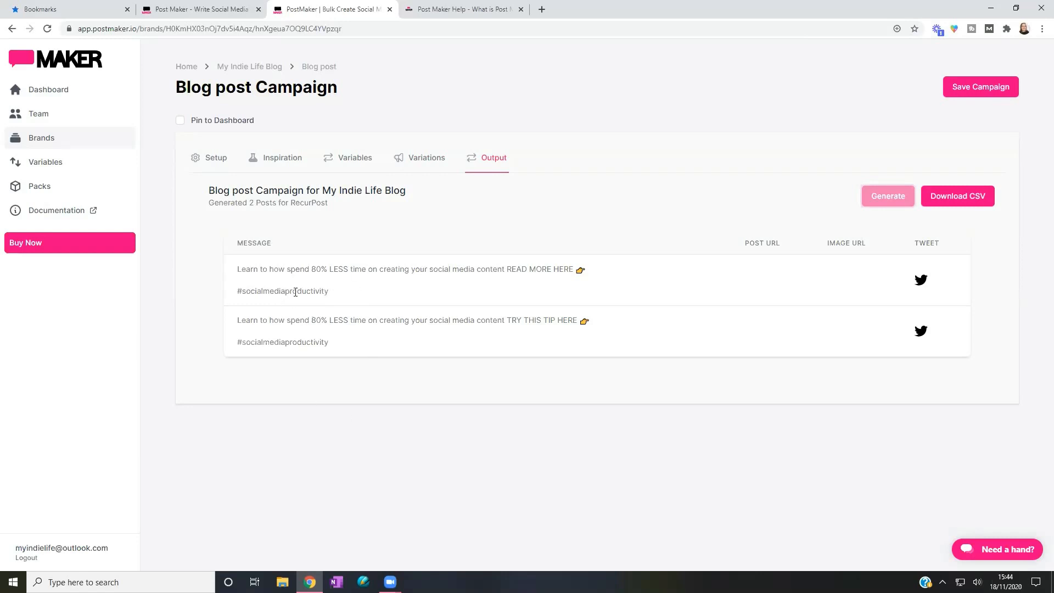
Step: Separate the #socialmedia and #productivity hash tags with a comma and regenerate the campaign's posts
click(425, 159)
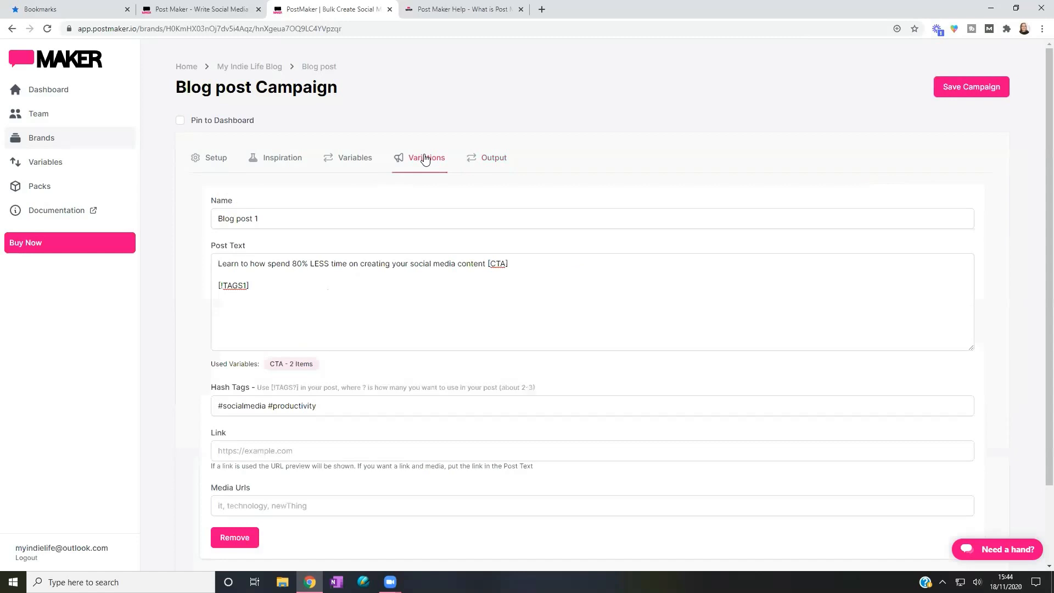
click(270, 407)
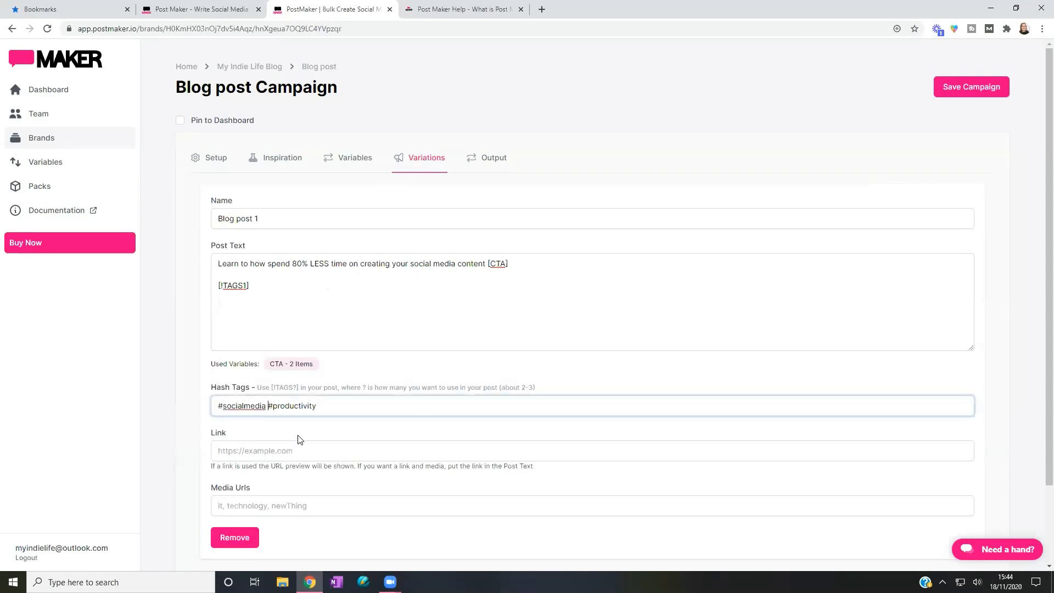
key(BackSpace)
text(,)
click(497, 160)
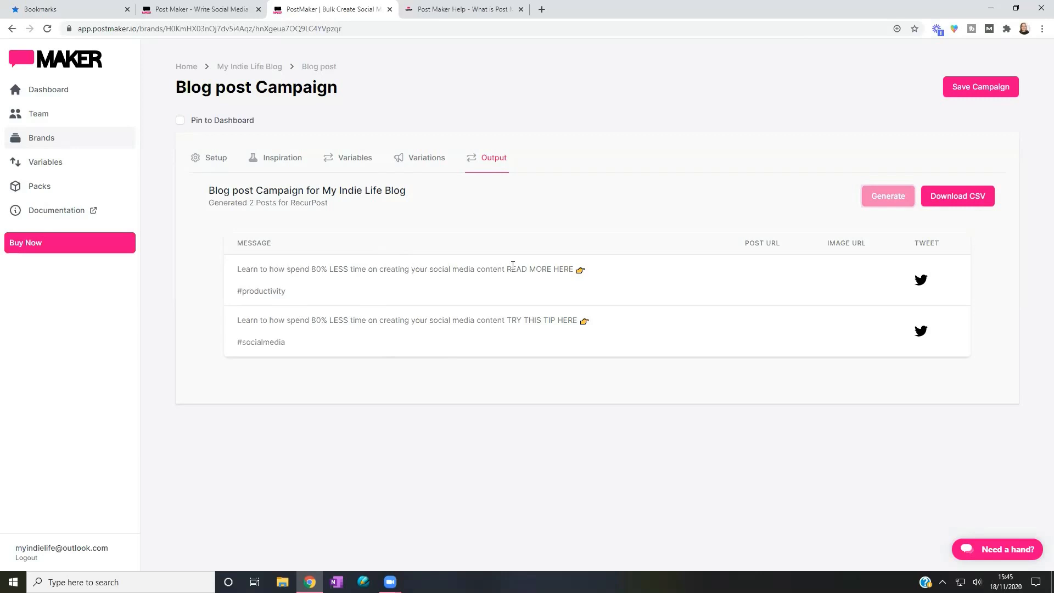
Step: Change the hashtag placeholder in the post text to [!TAGS2] and generate the posts again
click(429, 161)
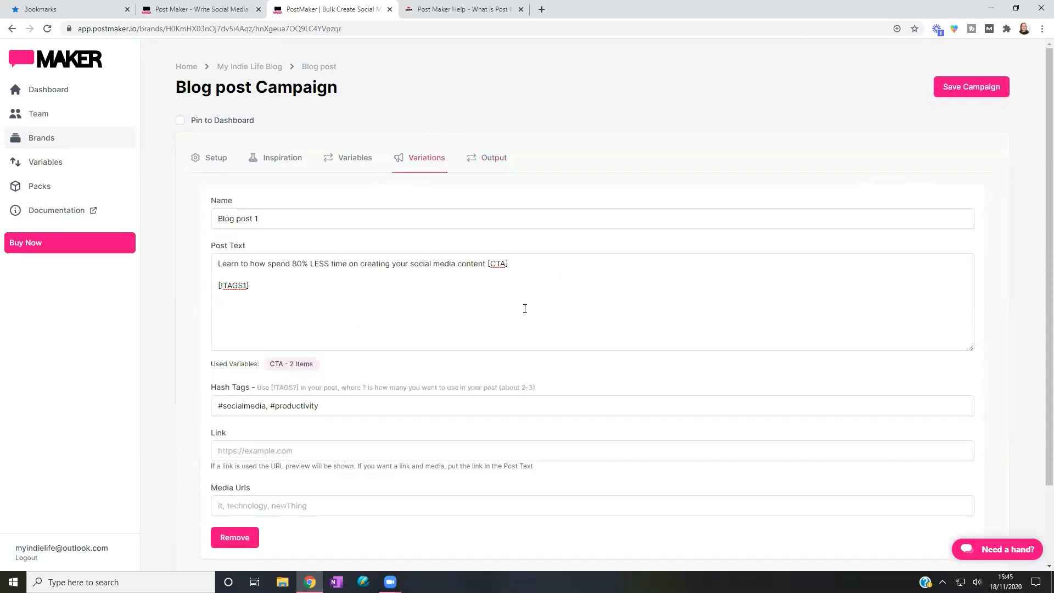
click(245, 286)
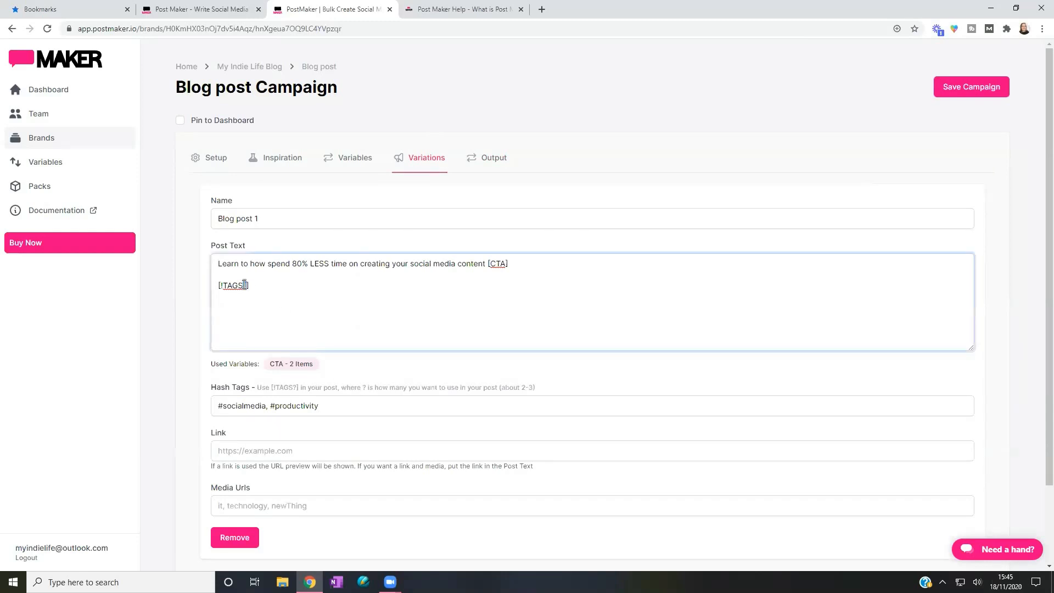
text(2)
click(496, 160)
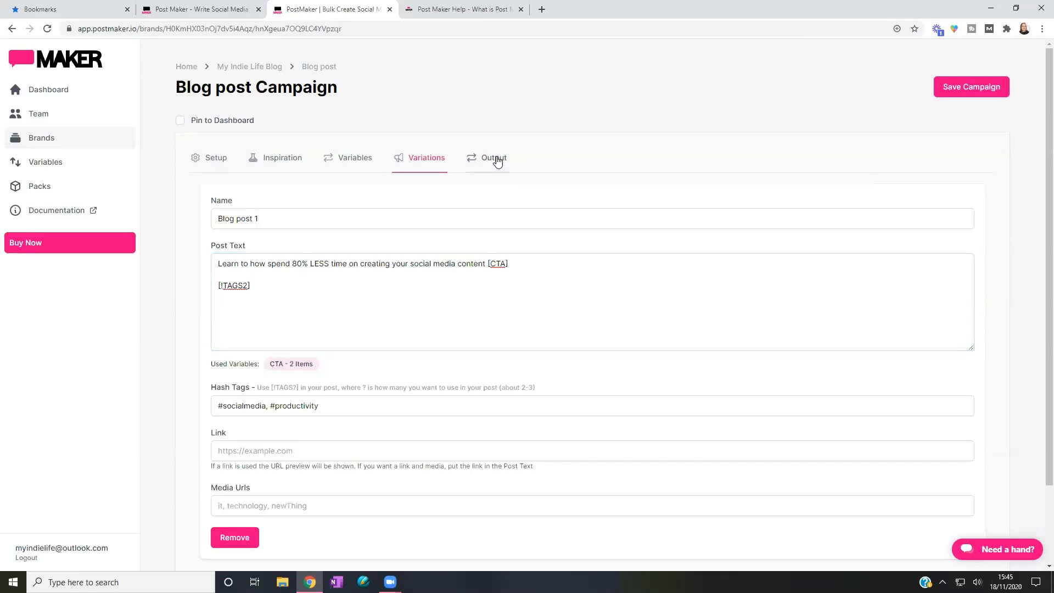
click(878, 204)
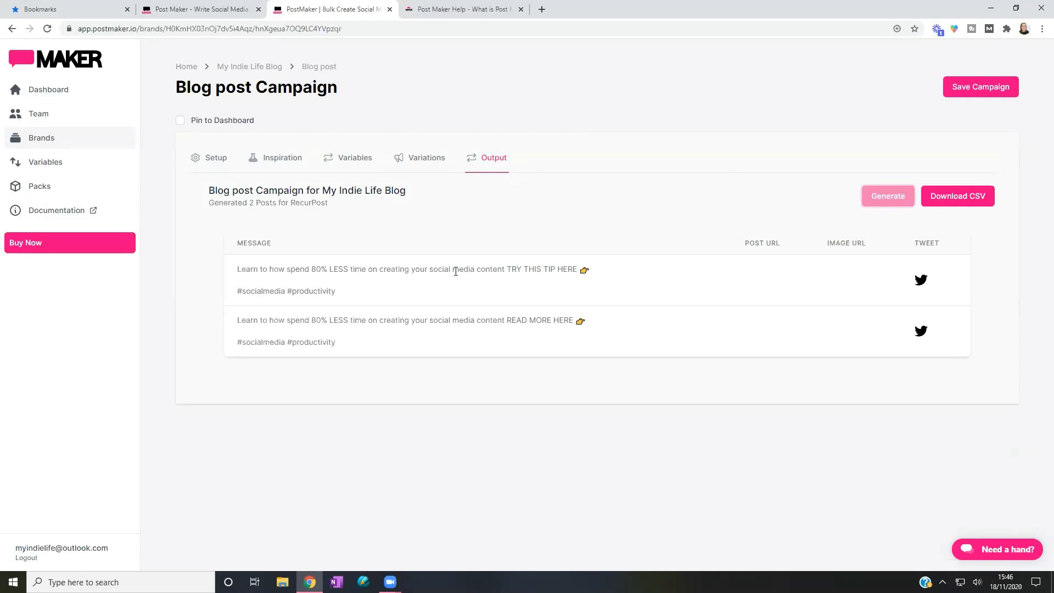
Step: Save the Blog post campaign
click(979, 89)
click(967, 206)
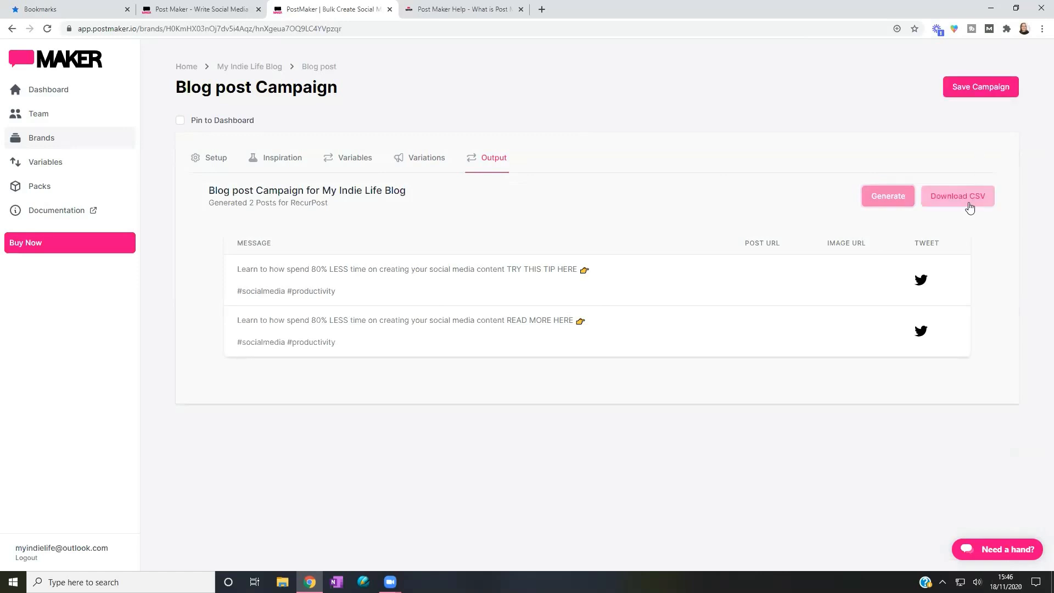
click(986, 90)
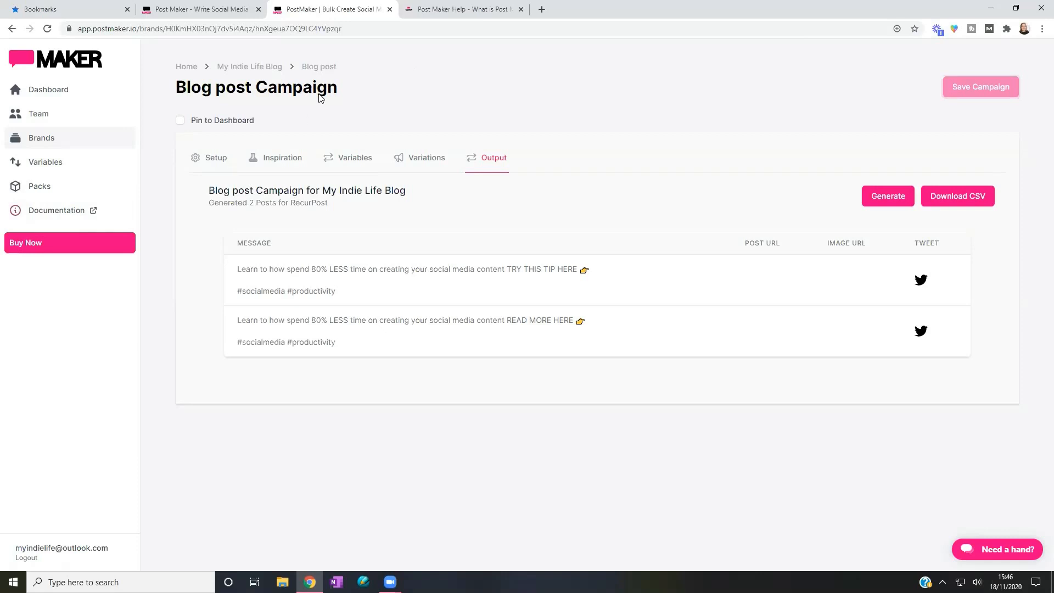
Step: Switch to the Post Maker help documentation, browse its Campaigns and Variables topics, and open the campaign setup page on Variables
click(450, 9)
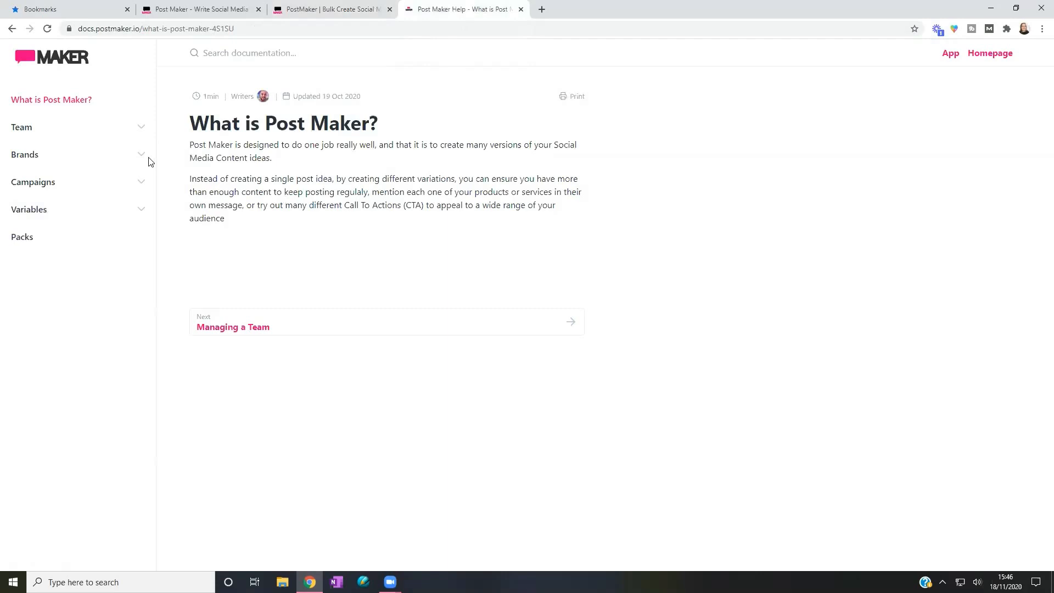
click(141, 182)
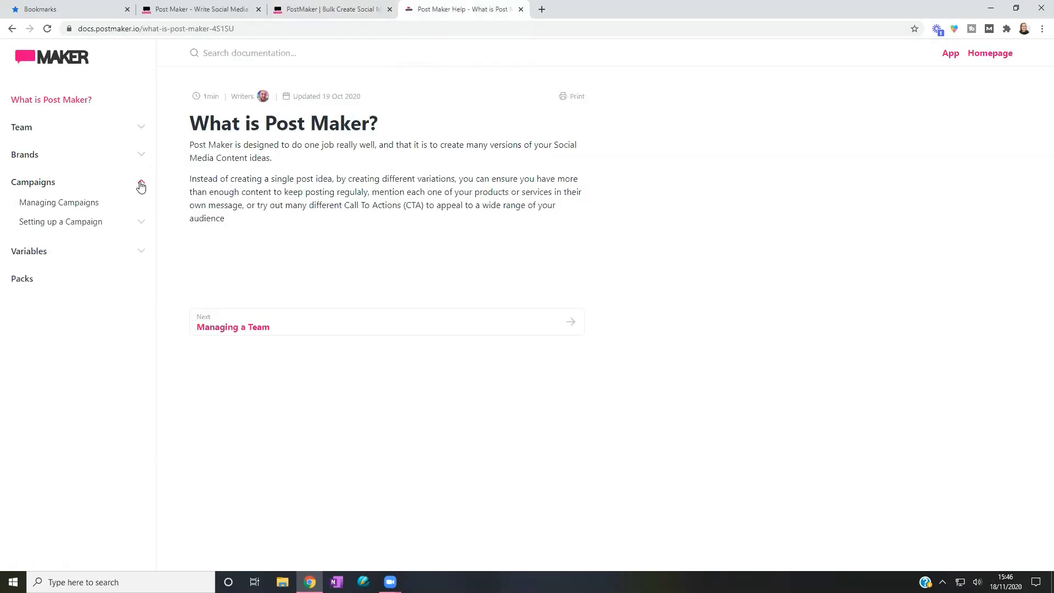
click(141, 222)
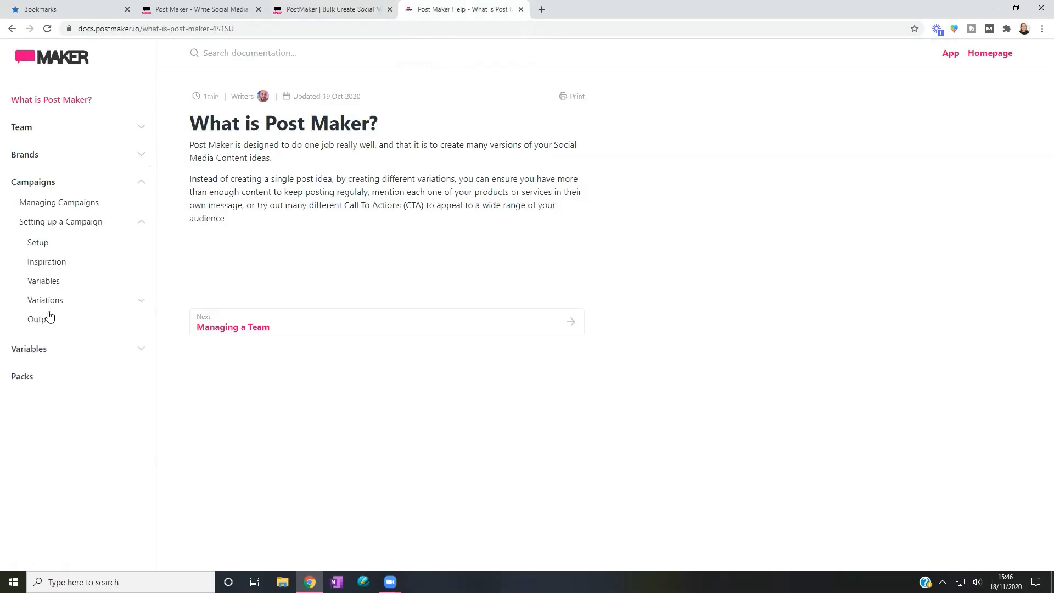
click(140, 349)
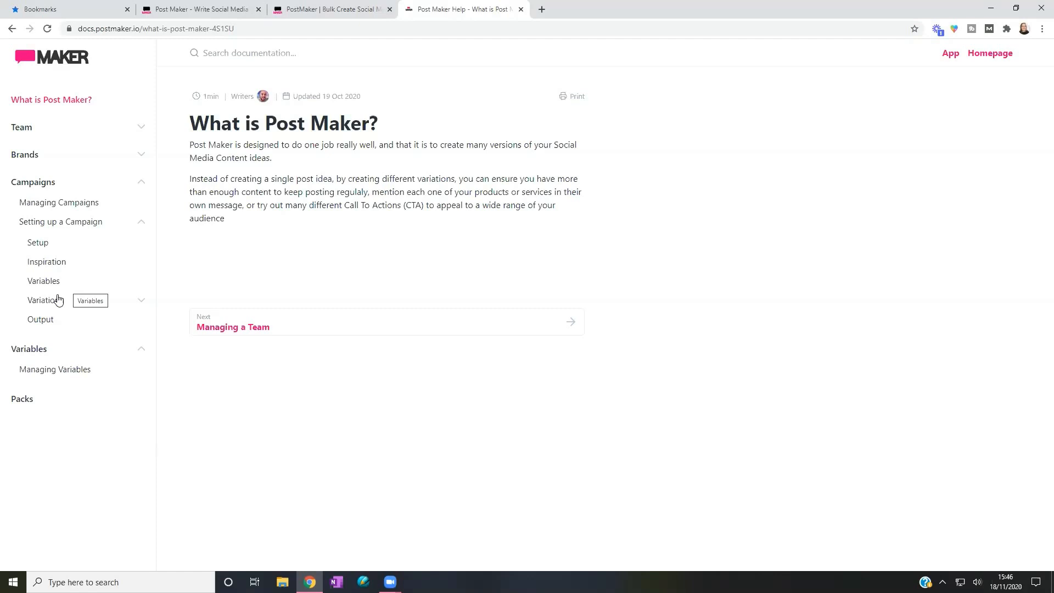
click(46, 283)
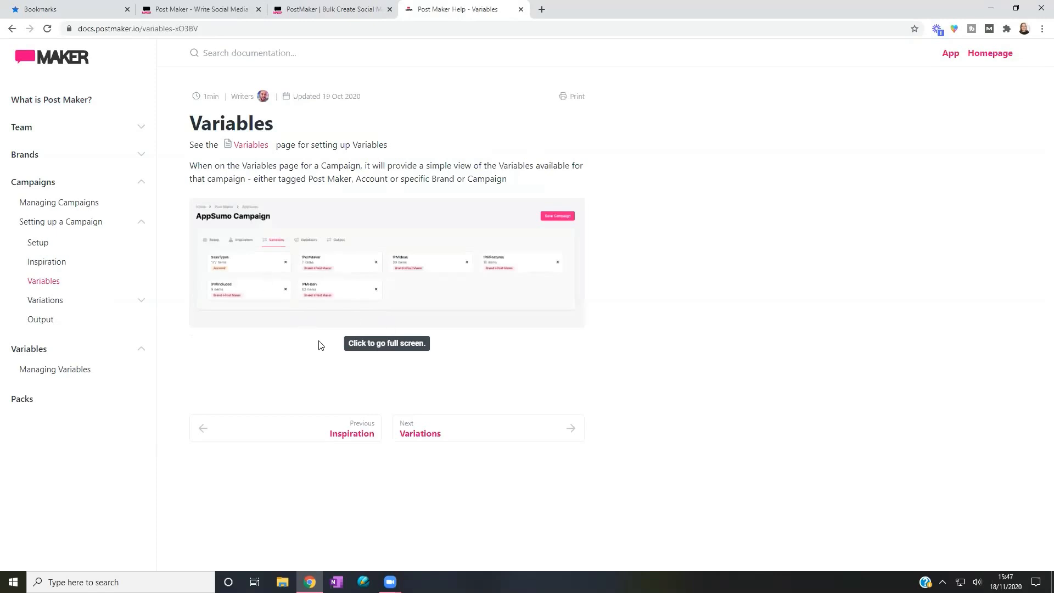
Step: Open the Writing your Variation help page under Variations and review its guidance on alternatives, hashtags and using variables
click(142, 302)
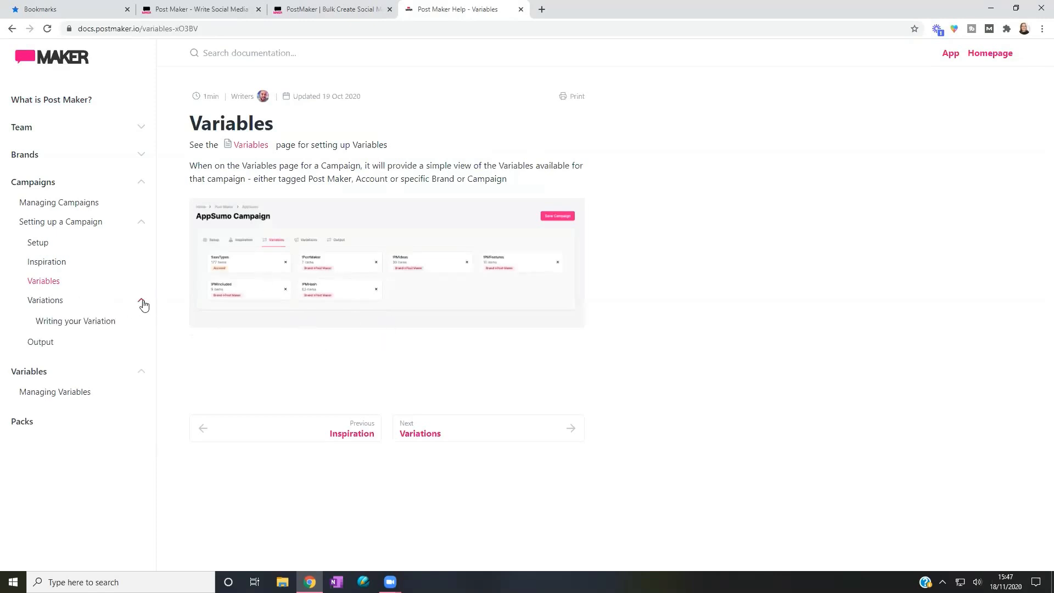
click(96, 323)
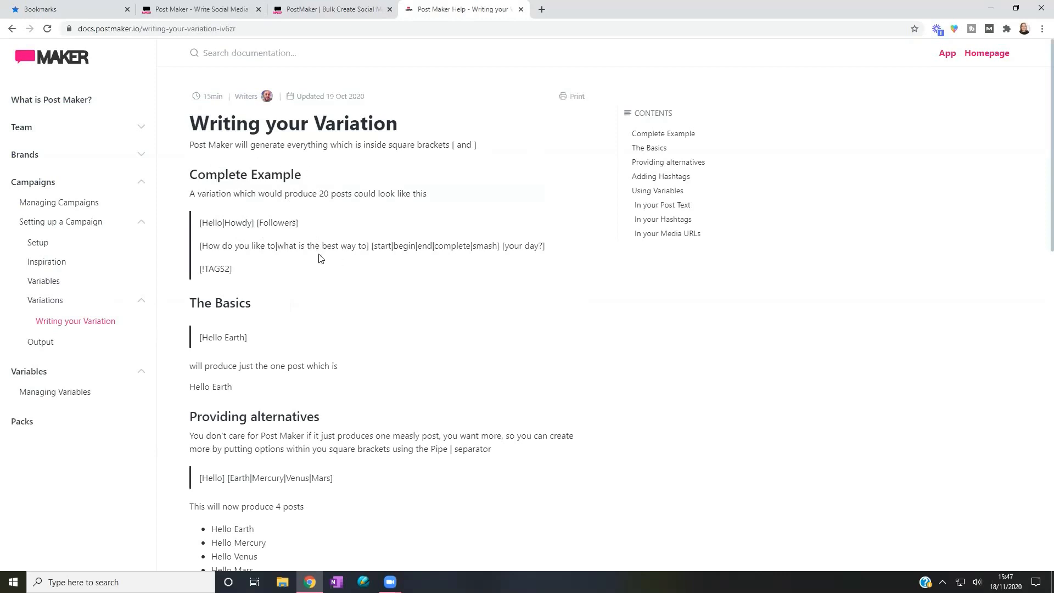
scroll(321, 258, down, 5)
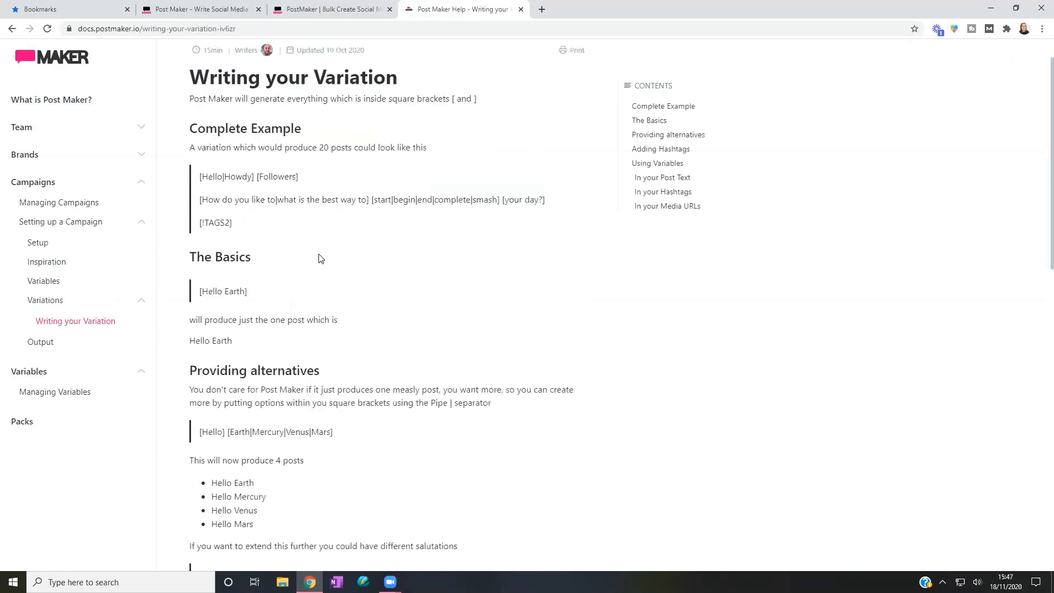
scroll(320, 260, down, 8)
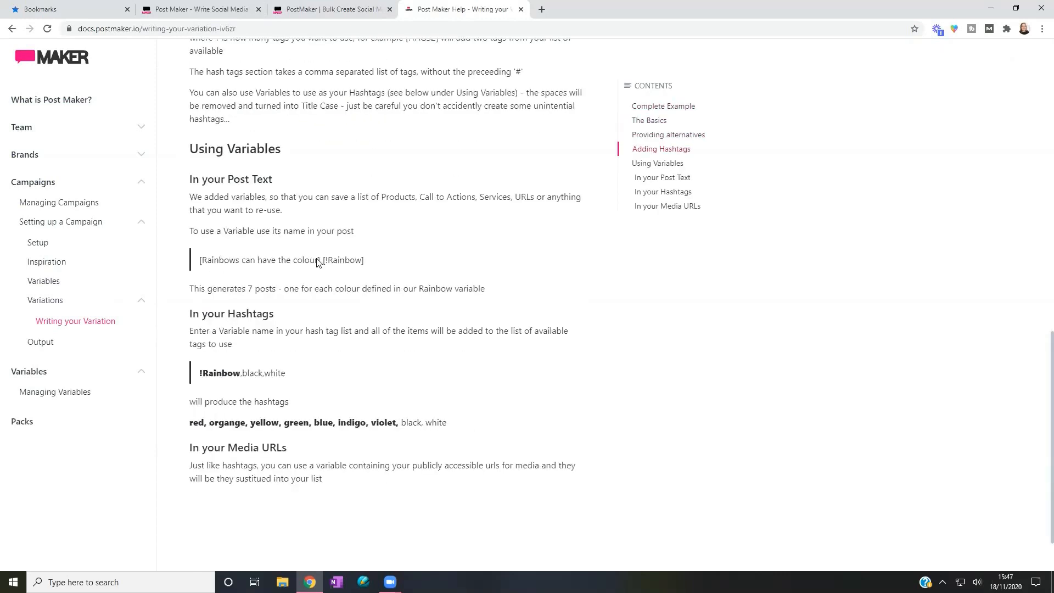
scroll(319, 258, down, 2)
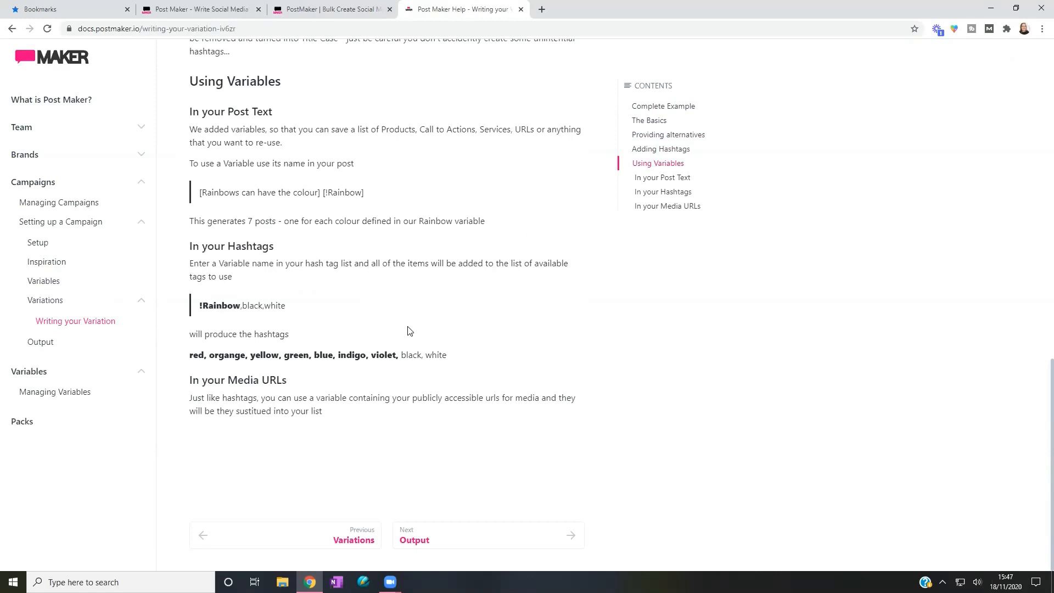
scroll(409, 330, up, 15)
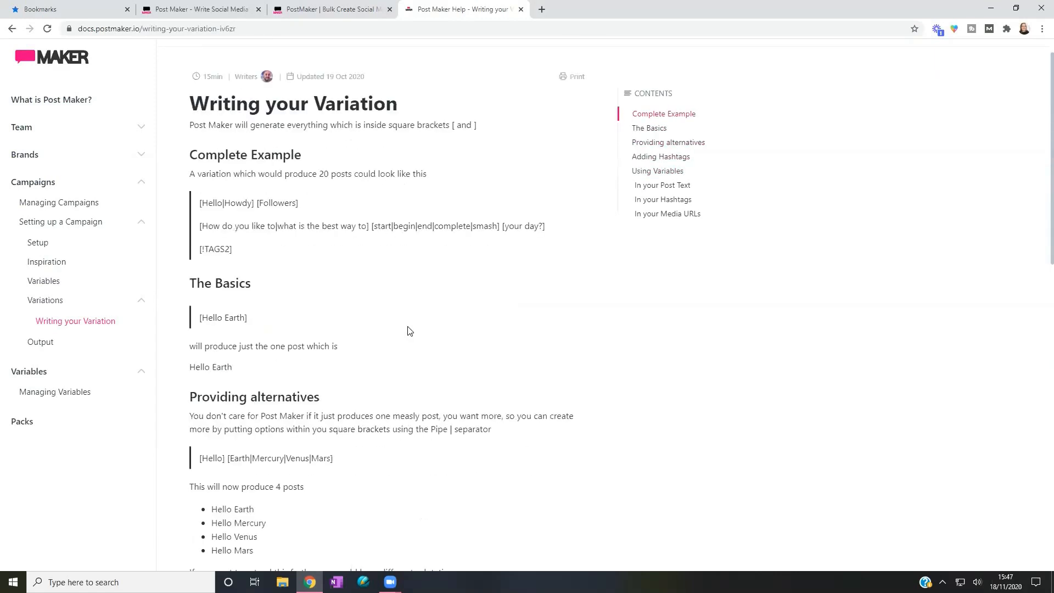